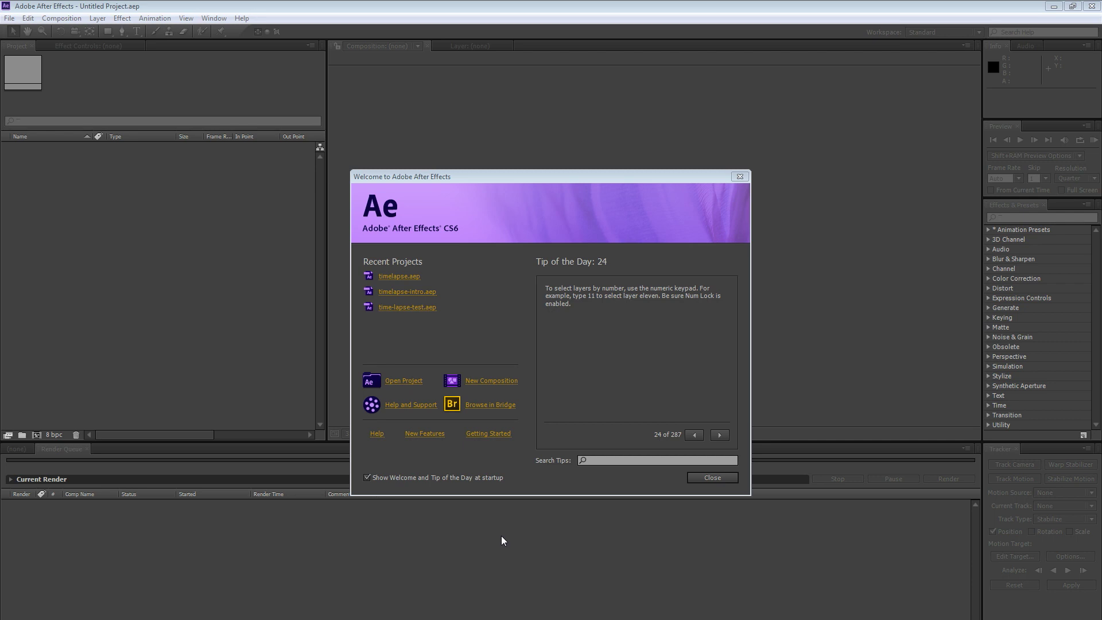
Nudge the Welcome screen into place and start a new composition from it.
click(504, 178)
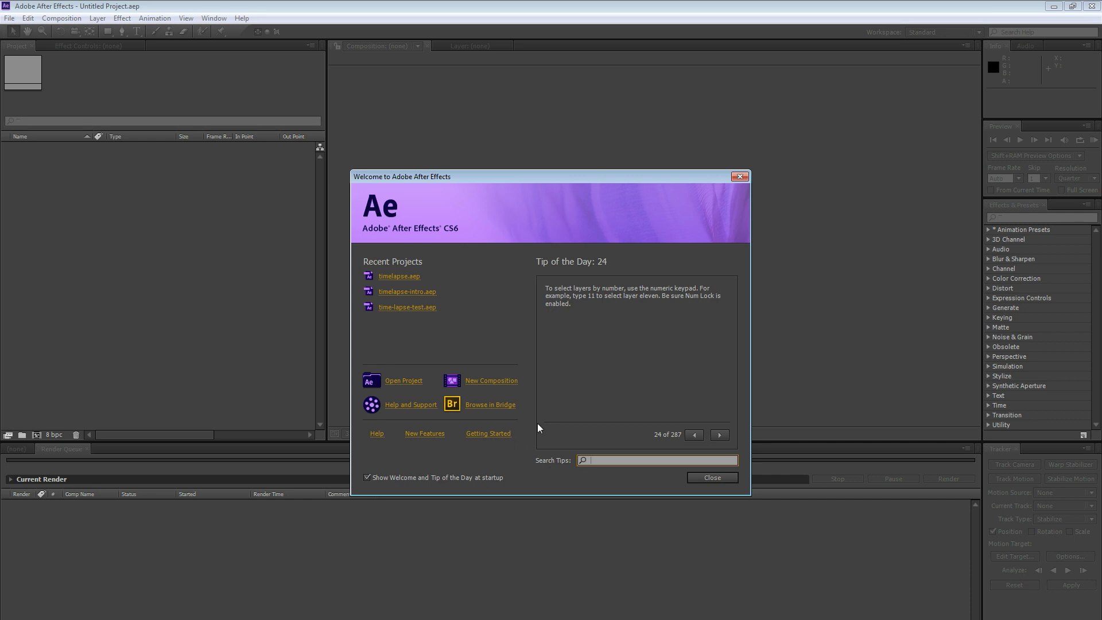
drag(545, 178, 535, 182)
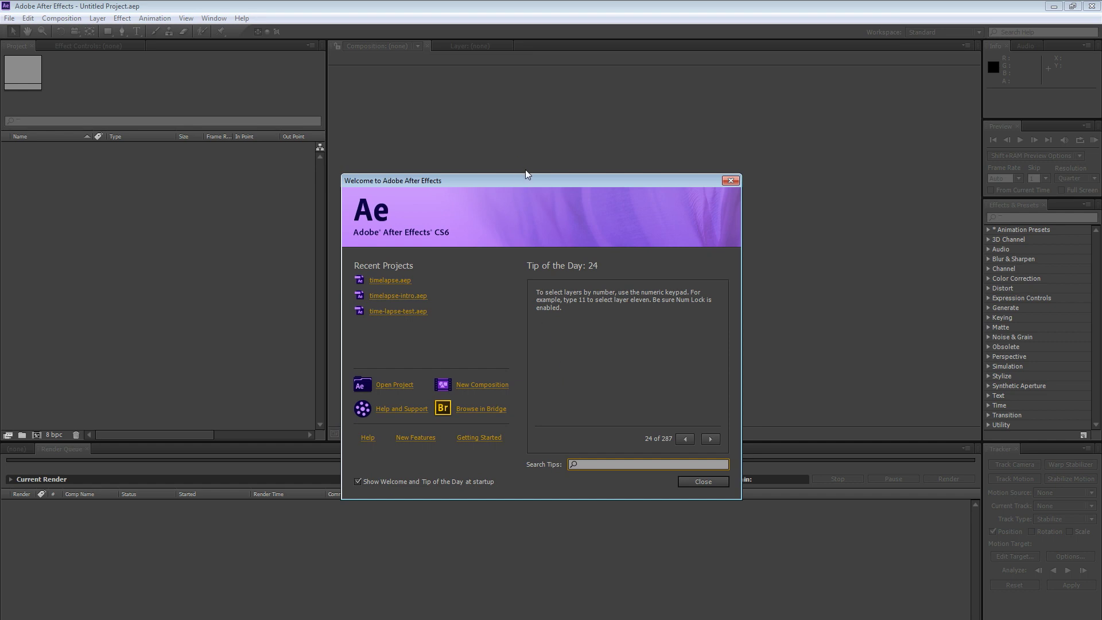
mouse_move(523, 180)
mouse_down()
mouse_move(514, 174)
mouse_move(528, 187)
mouse_up()
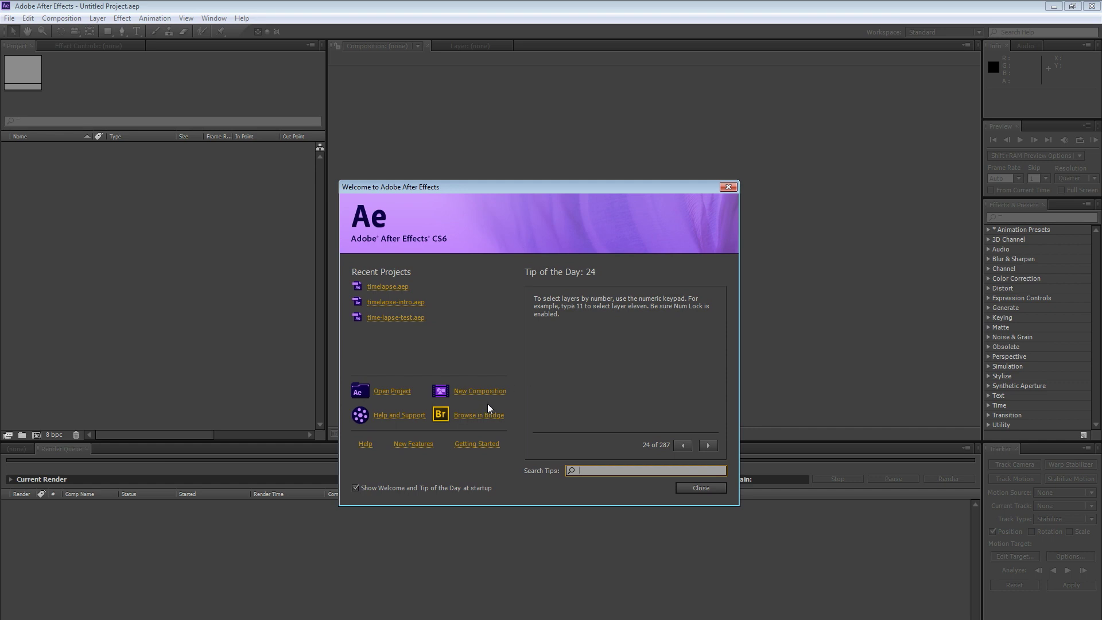
drag(501, 186, 498, 179)
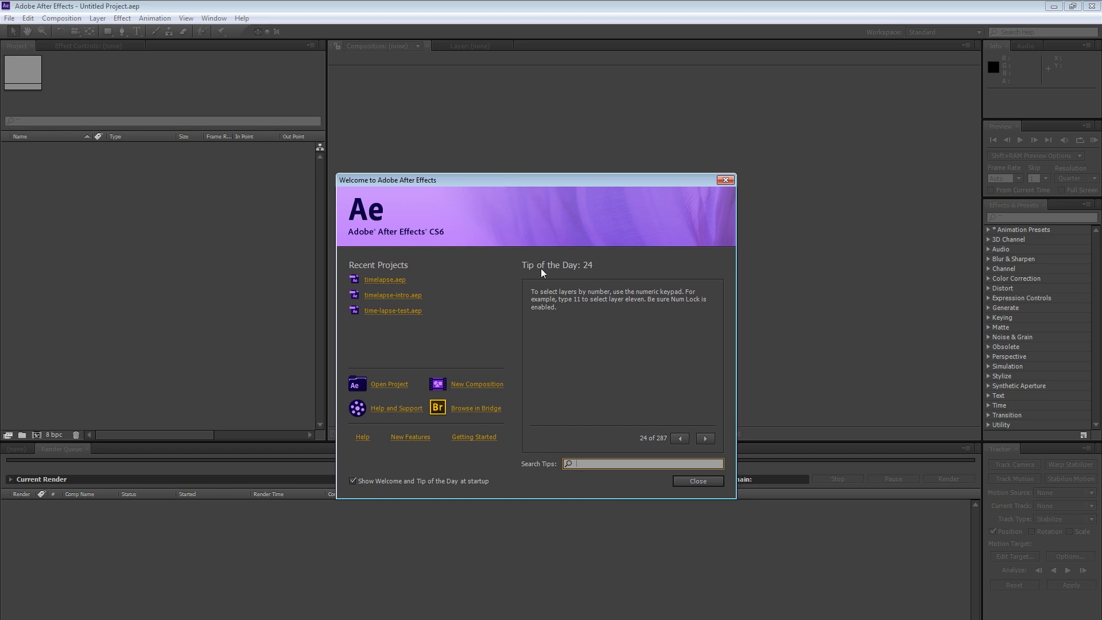
click(479, 386)
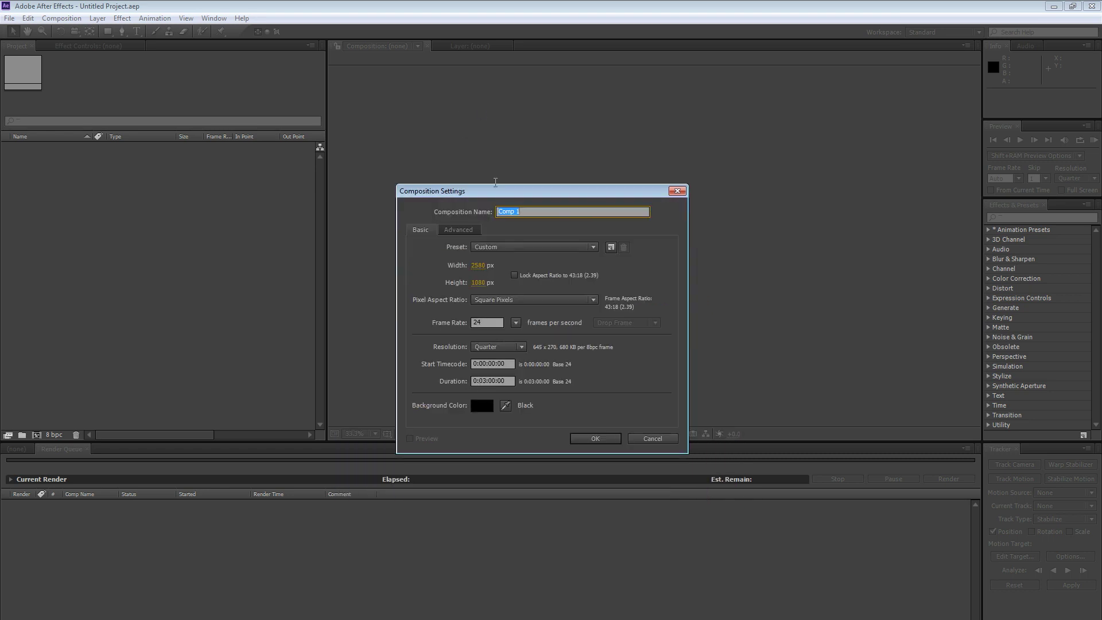
Keep Comp 1 on the Custom preset at 2580 width and 1080 height, and confirm.
drag(492, 183, 480, 176)
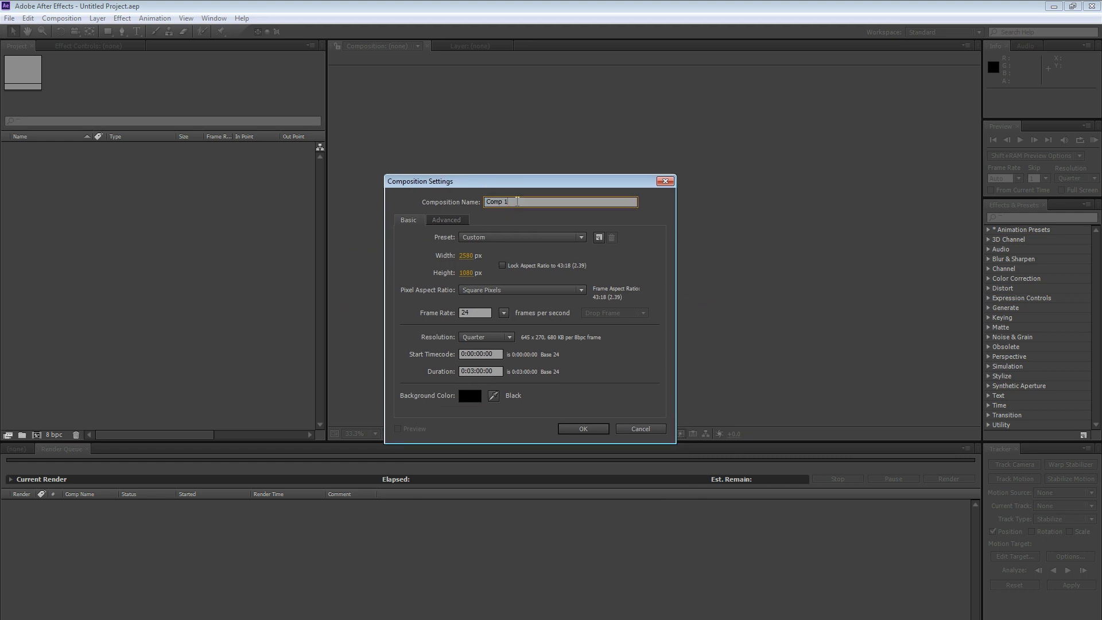
click(509, 205)
click(510, 205)
click(504, 237)
click(505, 252)
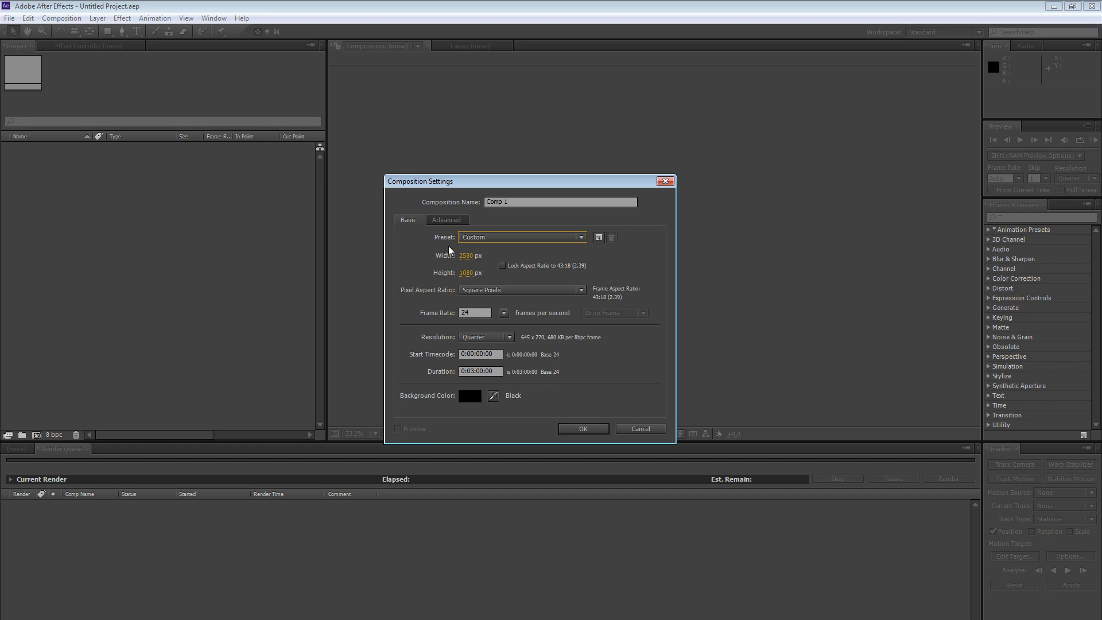
click(466, 257)
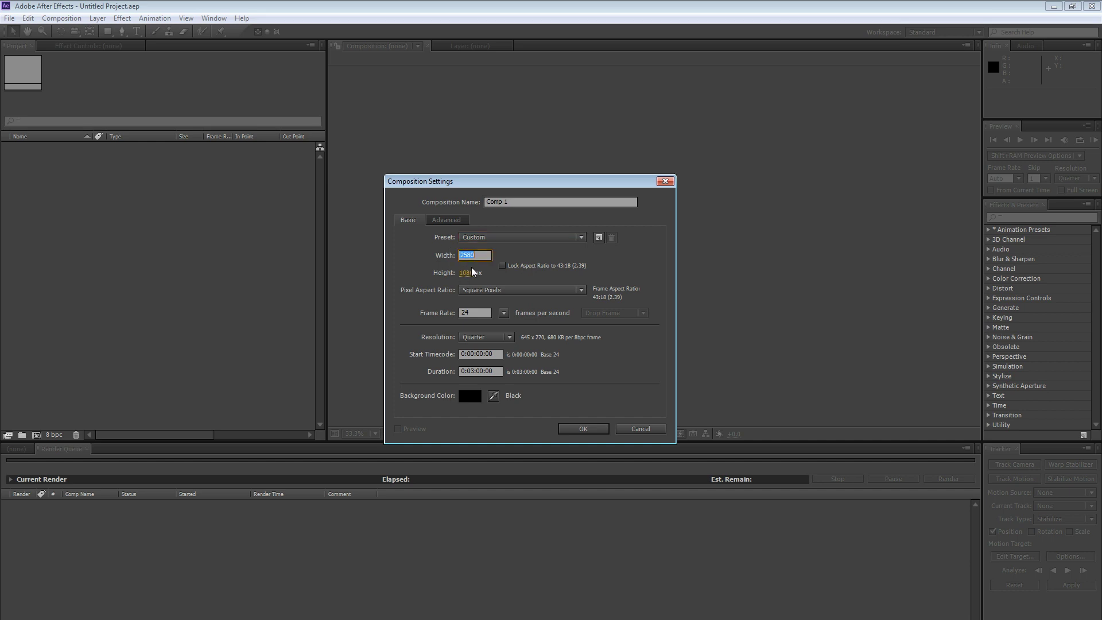
click(470, 273)
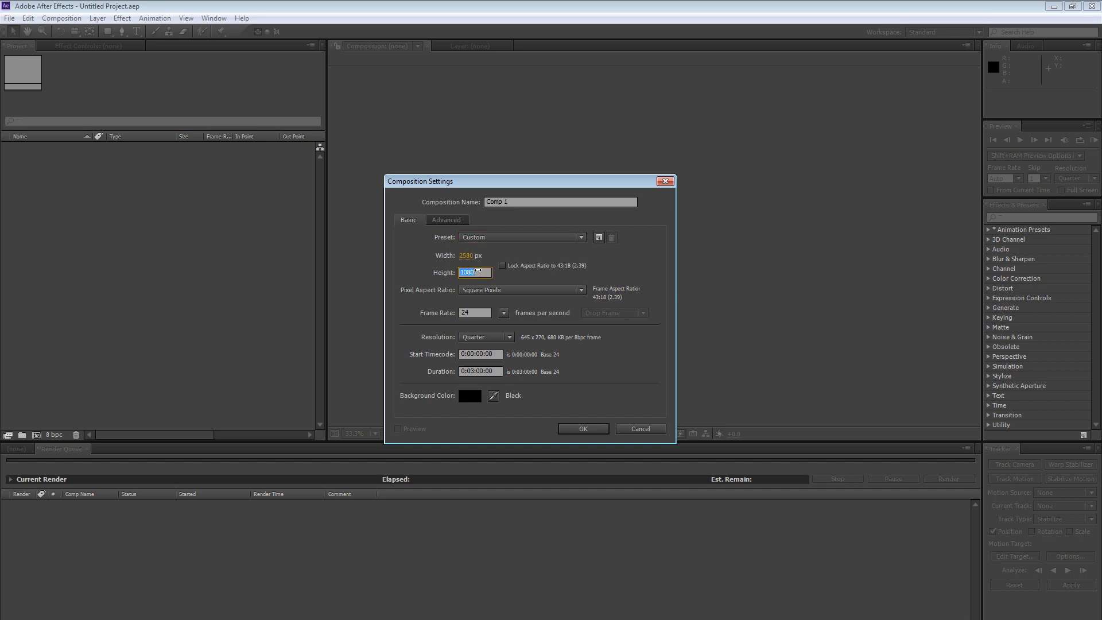
click(479, 271)
key(Return)
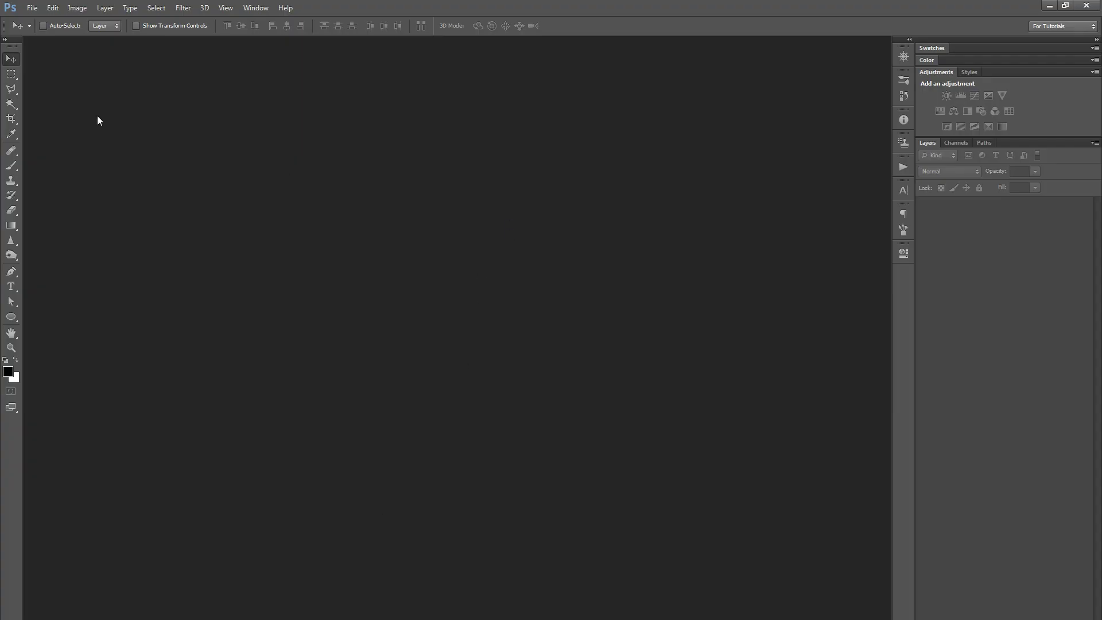
Create a new 1920×1080 Photoshop document with resolution changed from 150 to 72 ppi.
click(32, 8)
click(43, 18)
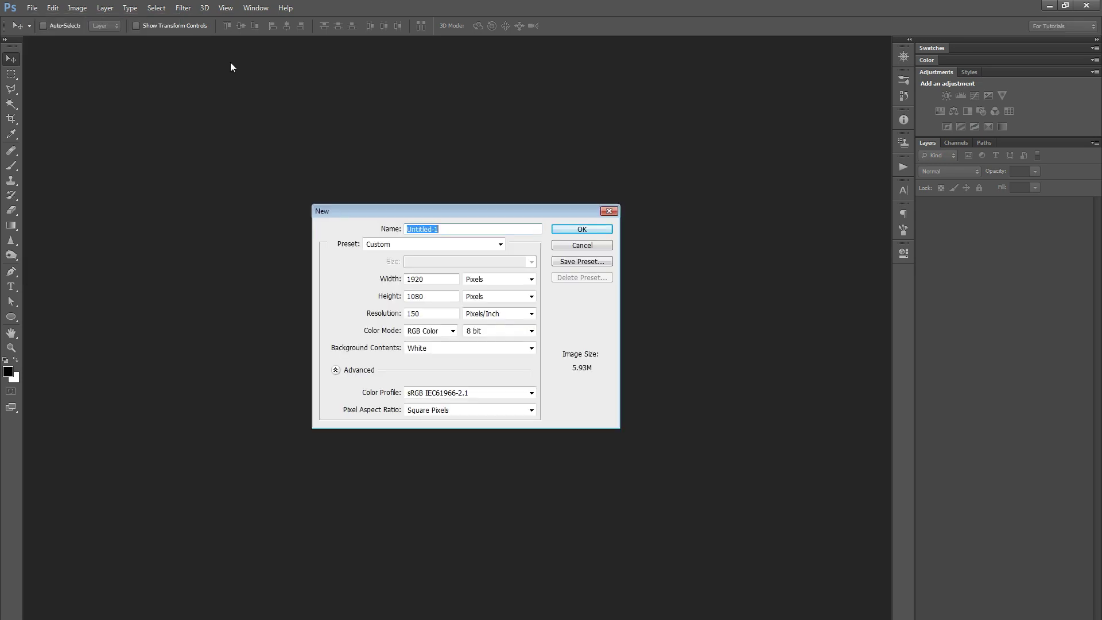
drag(425, 205, 412, 98)
double_click(408, 205)
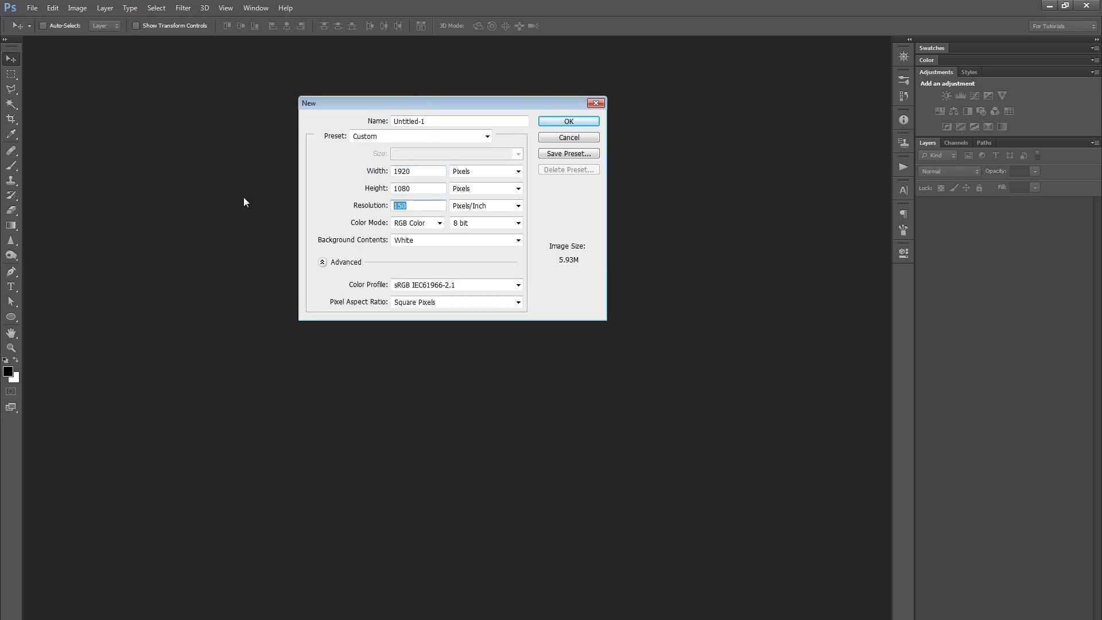
text(72)
click(419, 172)
click(420, 184)
click(577, 121)
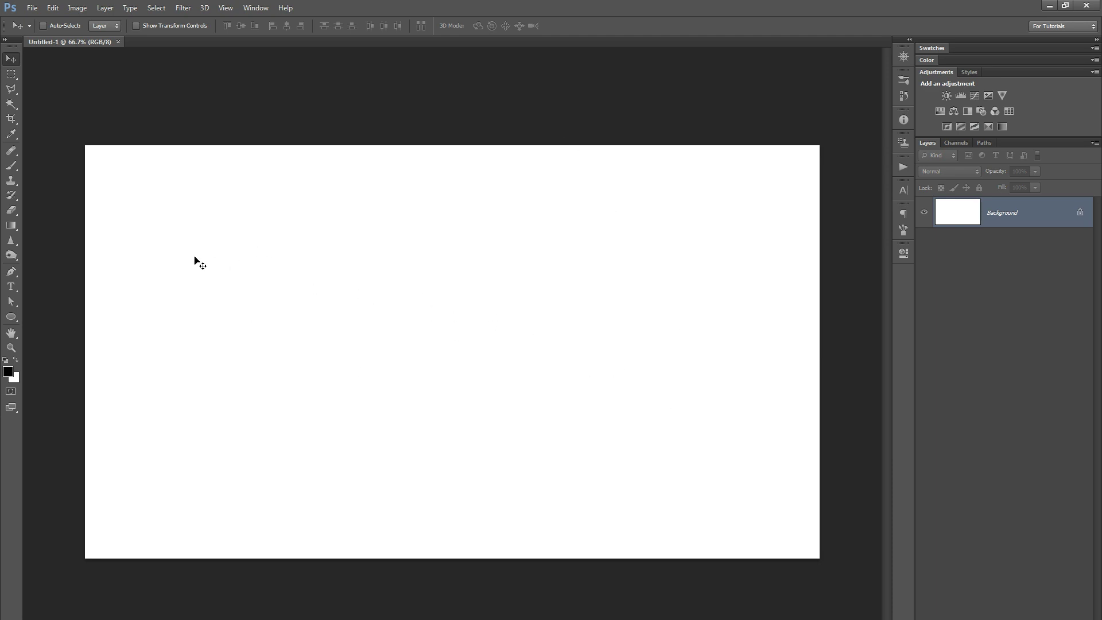
click(11, 118)
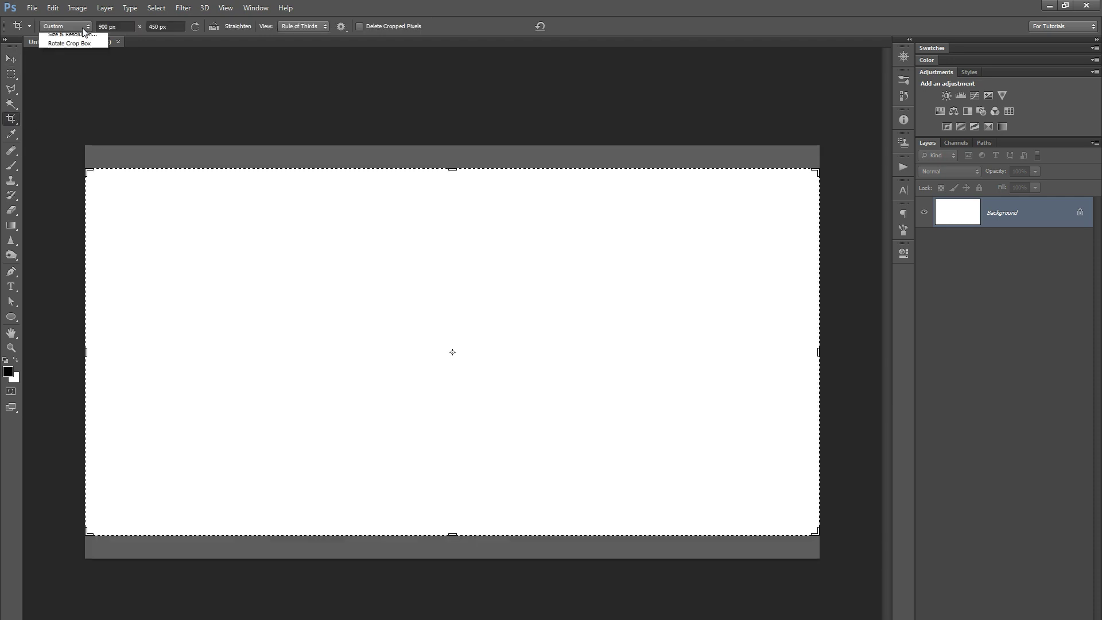
click(61, 131)
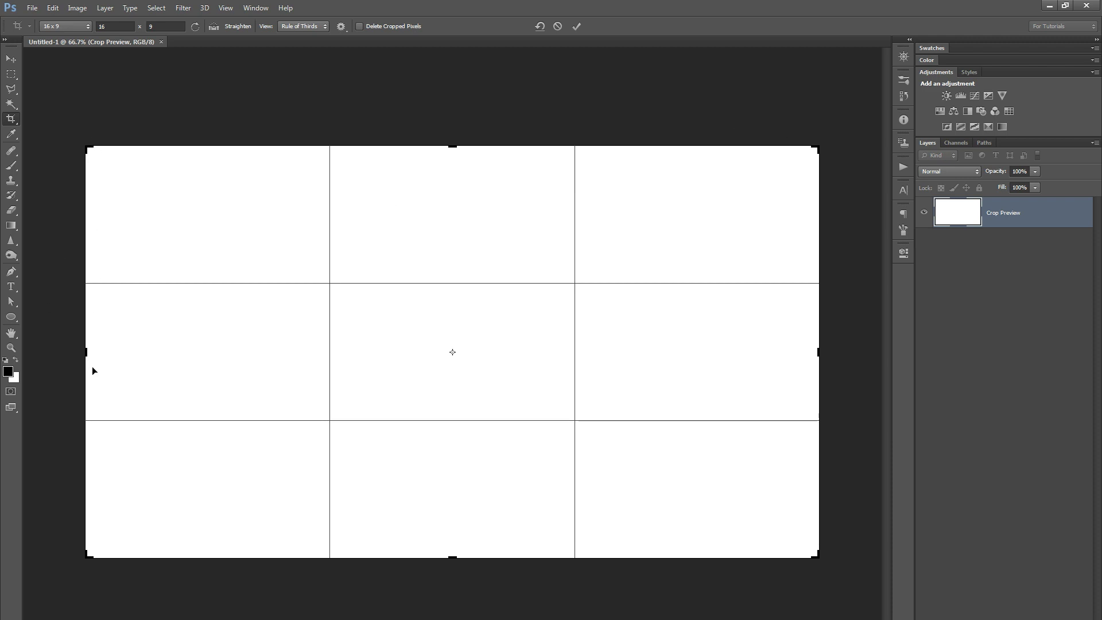
click(115, 27)
text(2.39)
key(Tab)
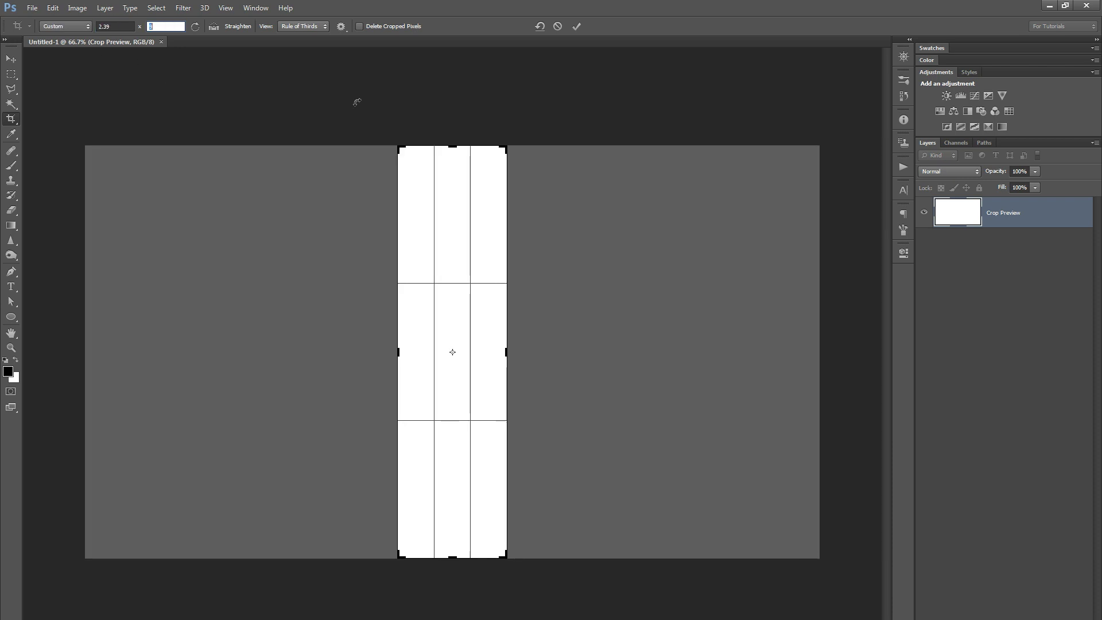
text(1)
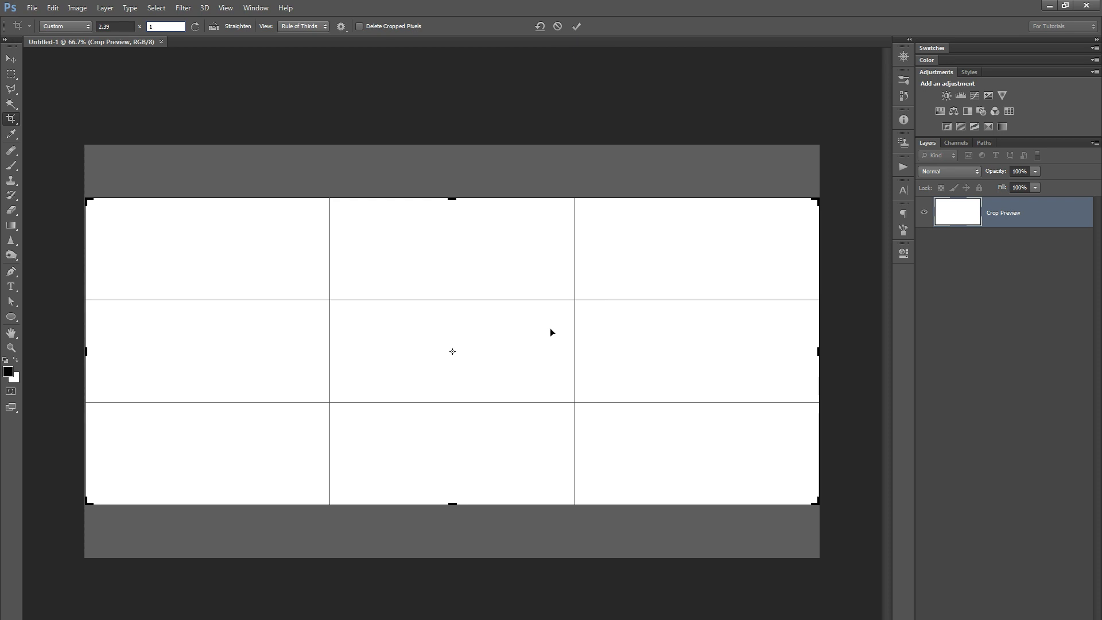
click(11, 59)
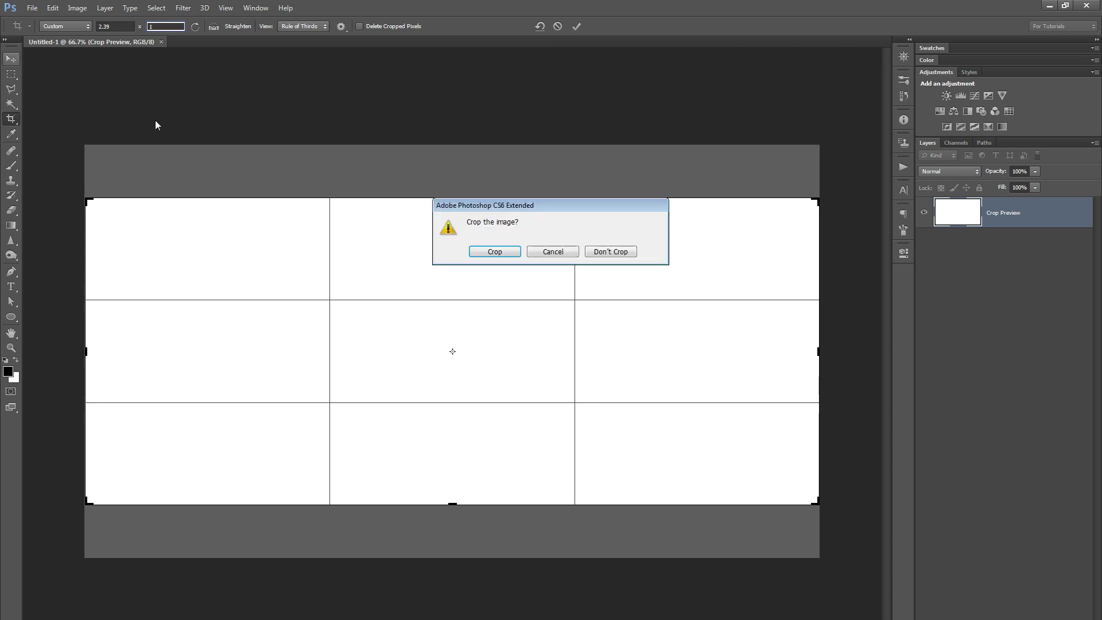
click(609, 252)
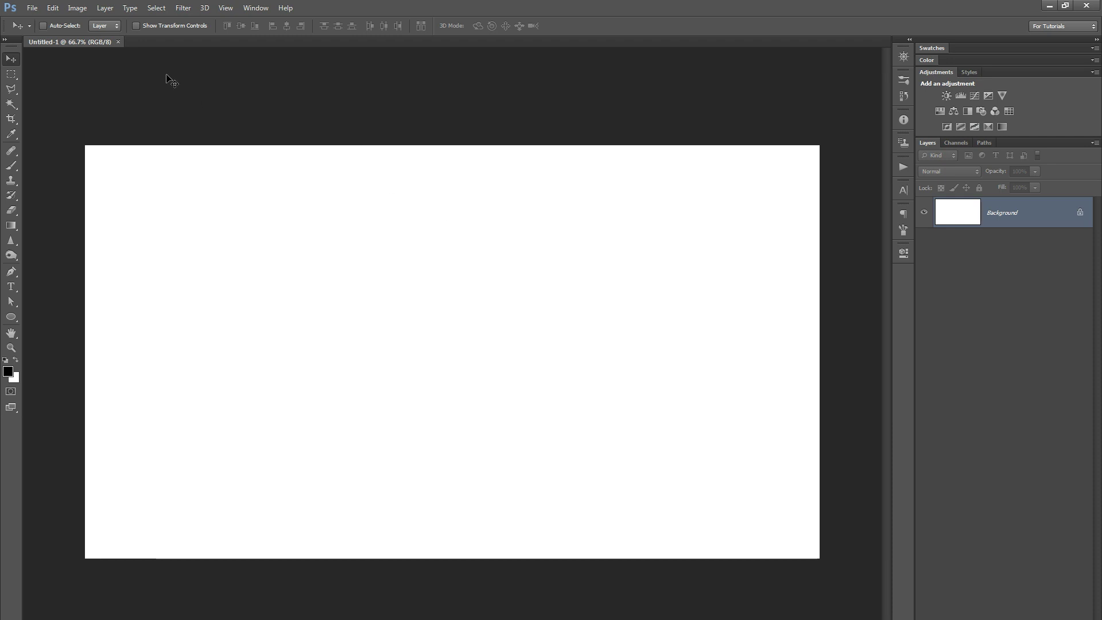
Widen the canvas from 1920 to 3500 pixels and zoom out to see it.
click(33, 8)
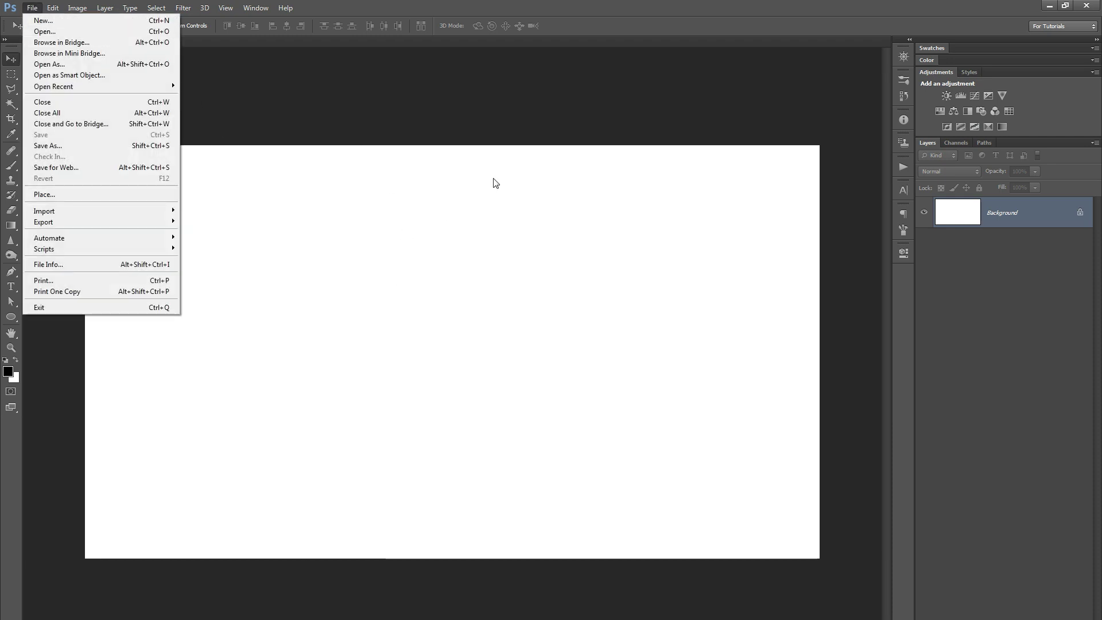
click(495, 247)
click(78, 8)
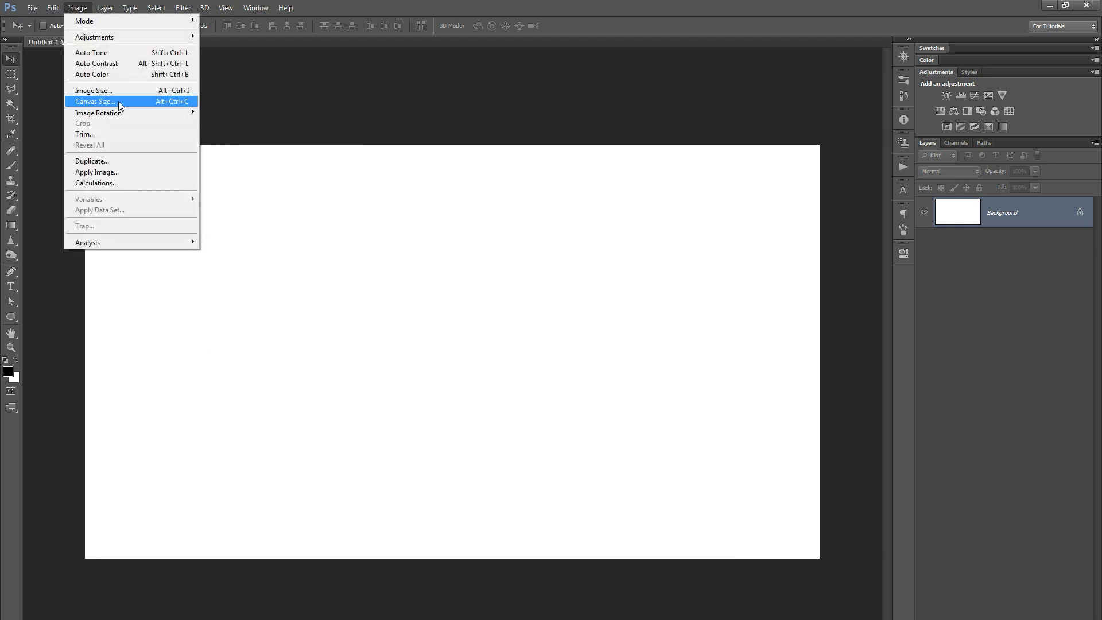
click(95, 101)
drag(733, 99, 423, 171)
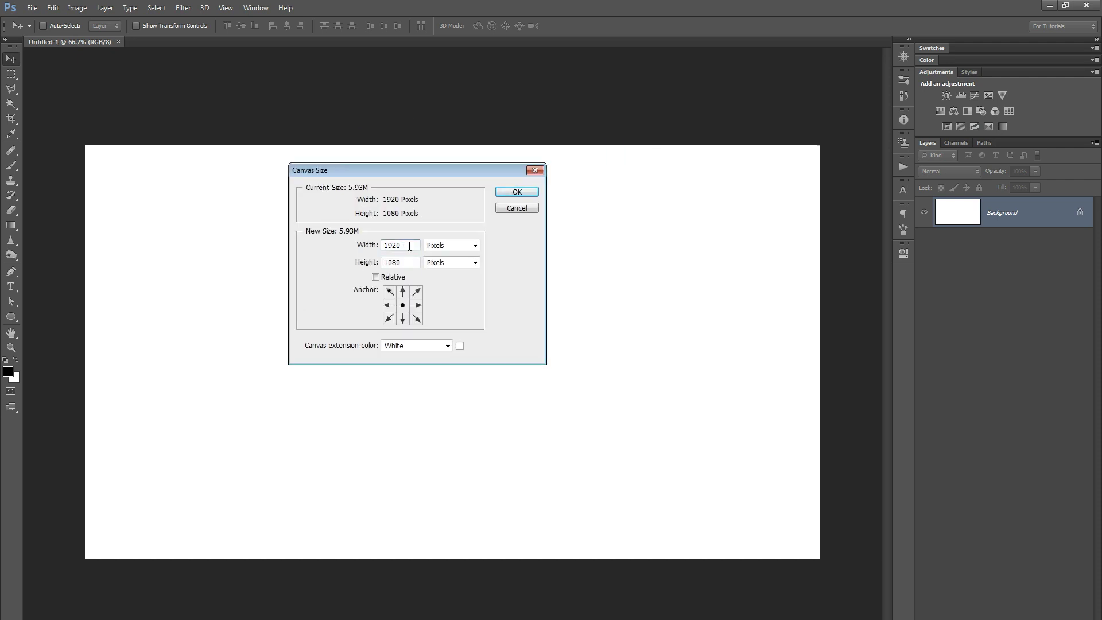
double_click(411, 246)
text(3500)
click(518, 193)
key(ctrl+minus)
key(ctrl+minus)
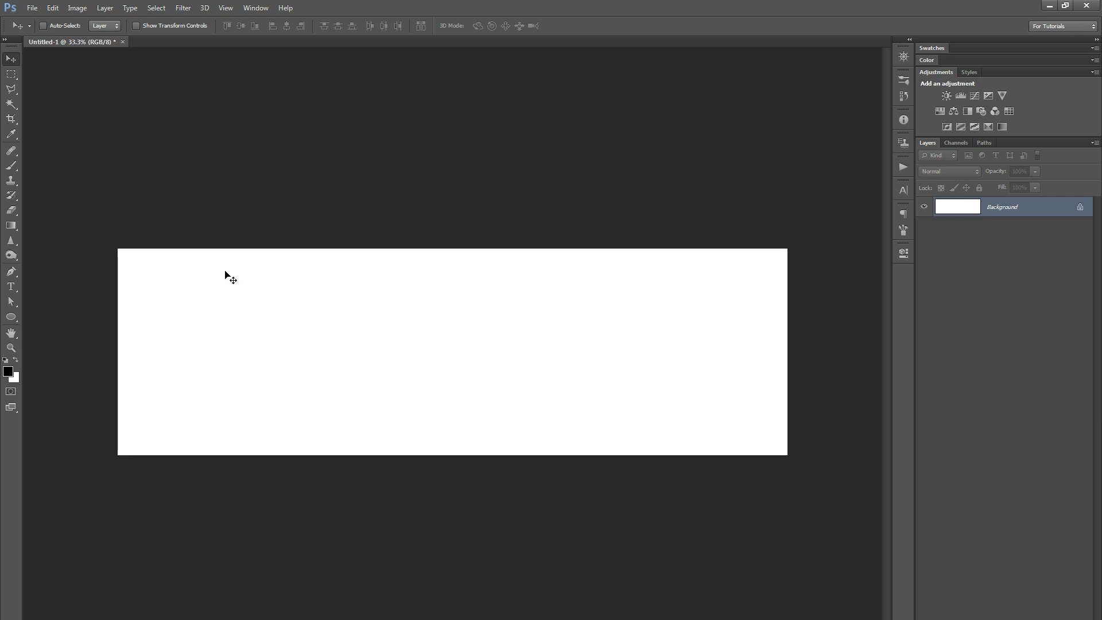
Inspect the Image Size dialog's 1080 height, then cancel without changes.
click(77, 7)
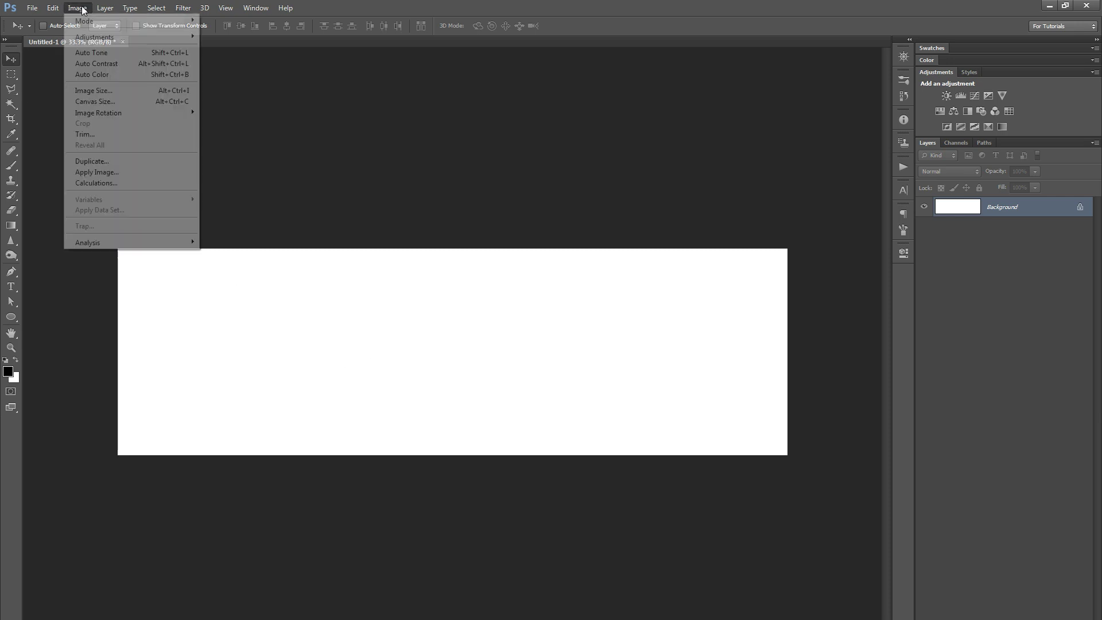
click(109, 90)
drag(660, 372, 418, 209)
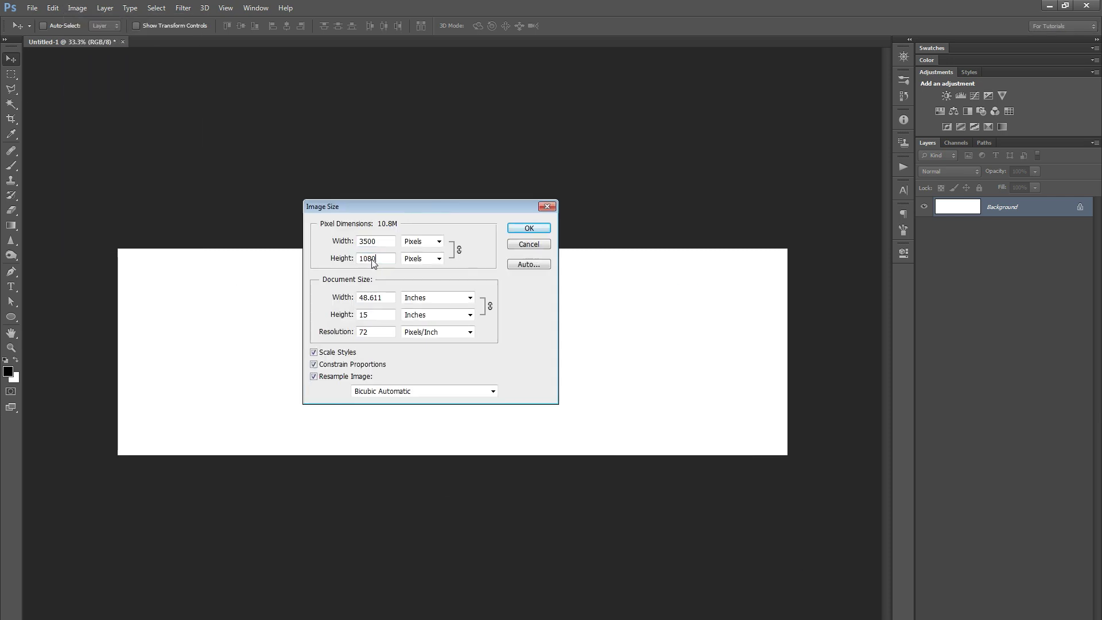
double_click(373, 259)
click(379, 256)
drag(411, 207, 436, 247)
drag(409, 299, 374, 301)
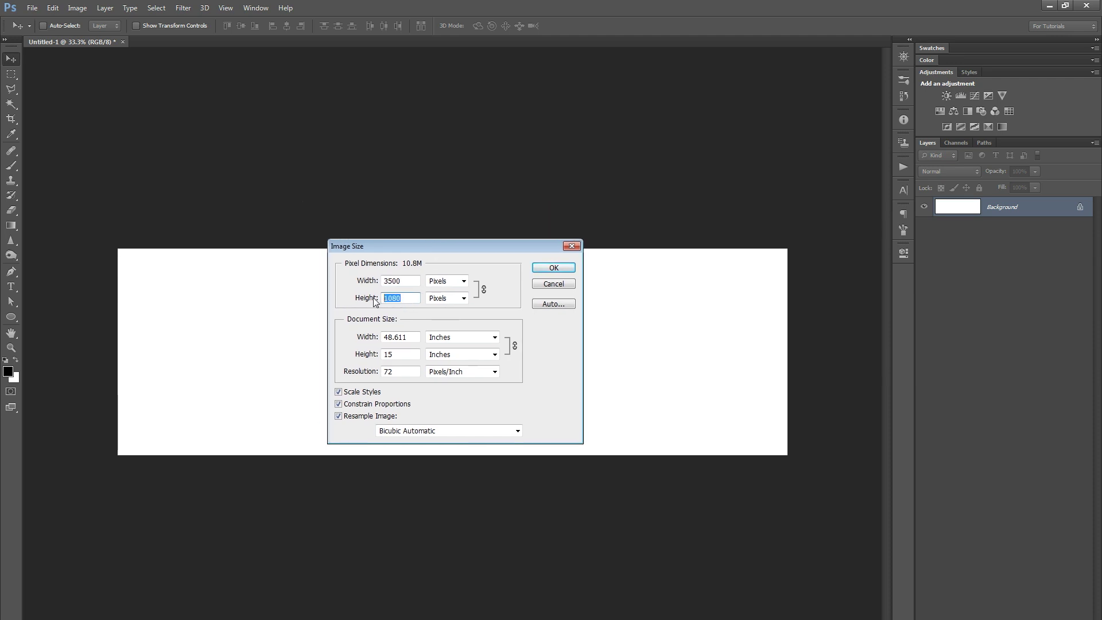
click(415, 298)
drag(486, 242, 491, 226)
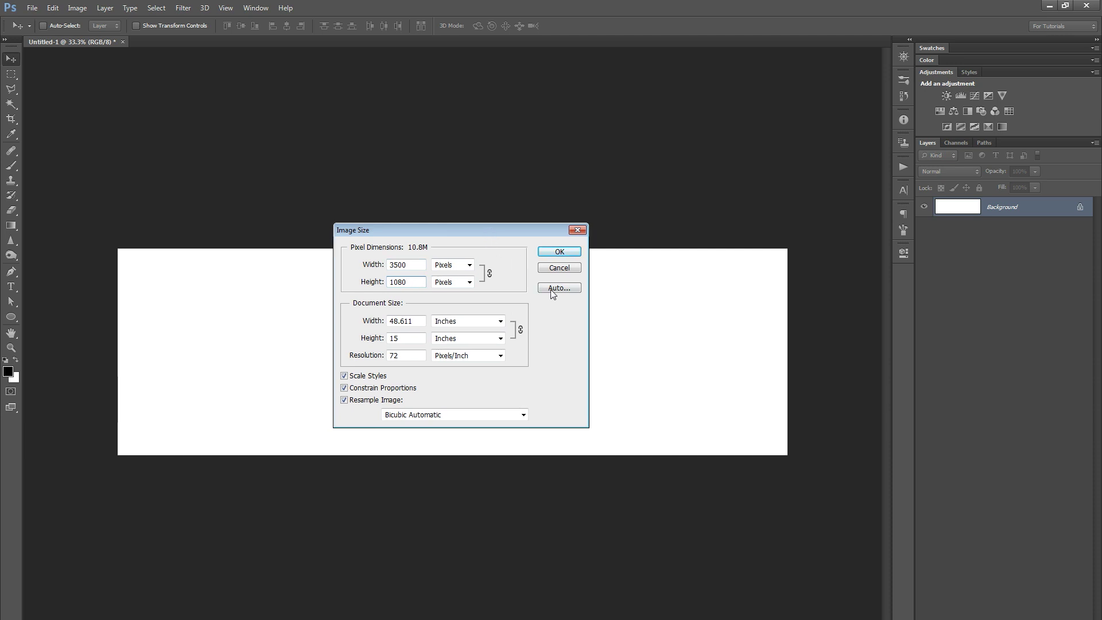
click(559, 268)
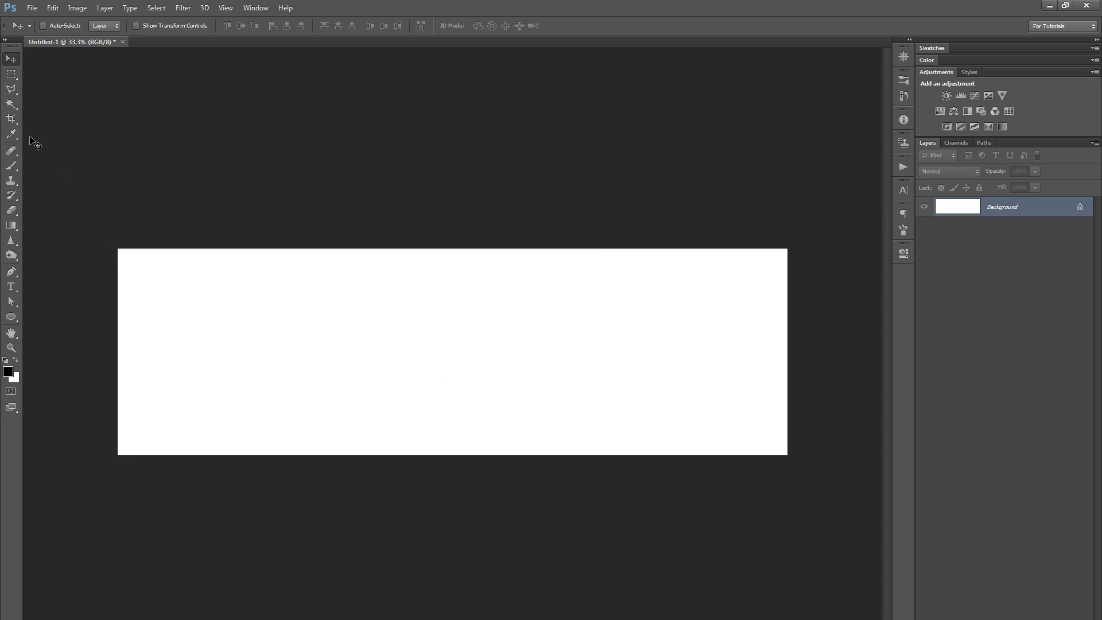
Crop the canvas to a centred 2.39:1 frame and commit the crop.
click(14, 120)
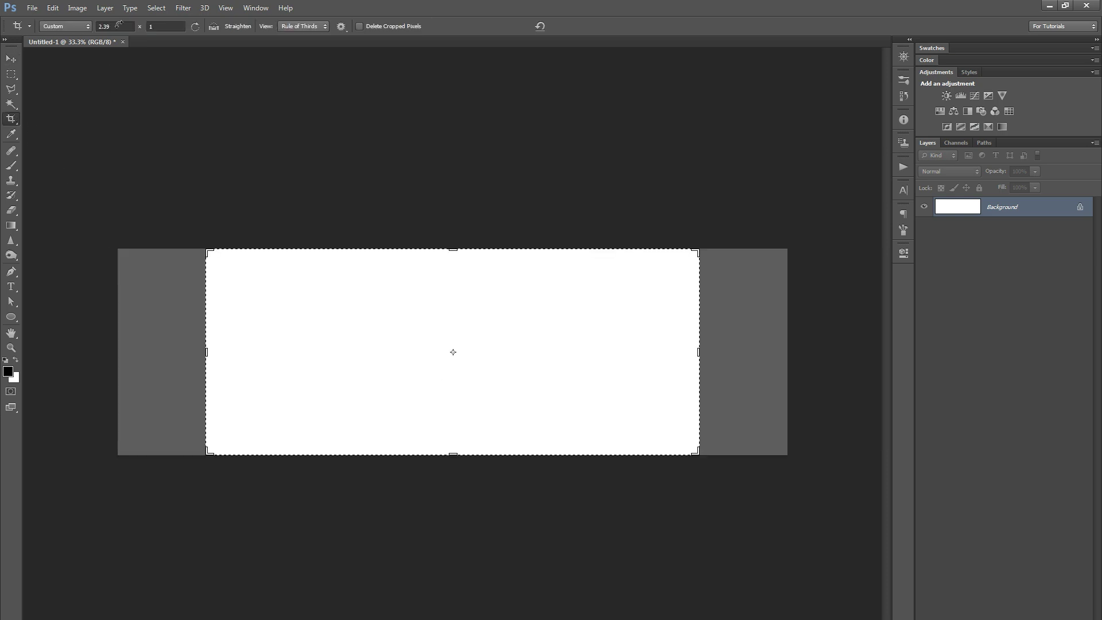
click(170, 27)
click(437, 356)
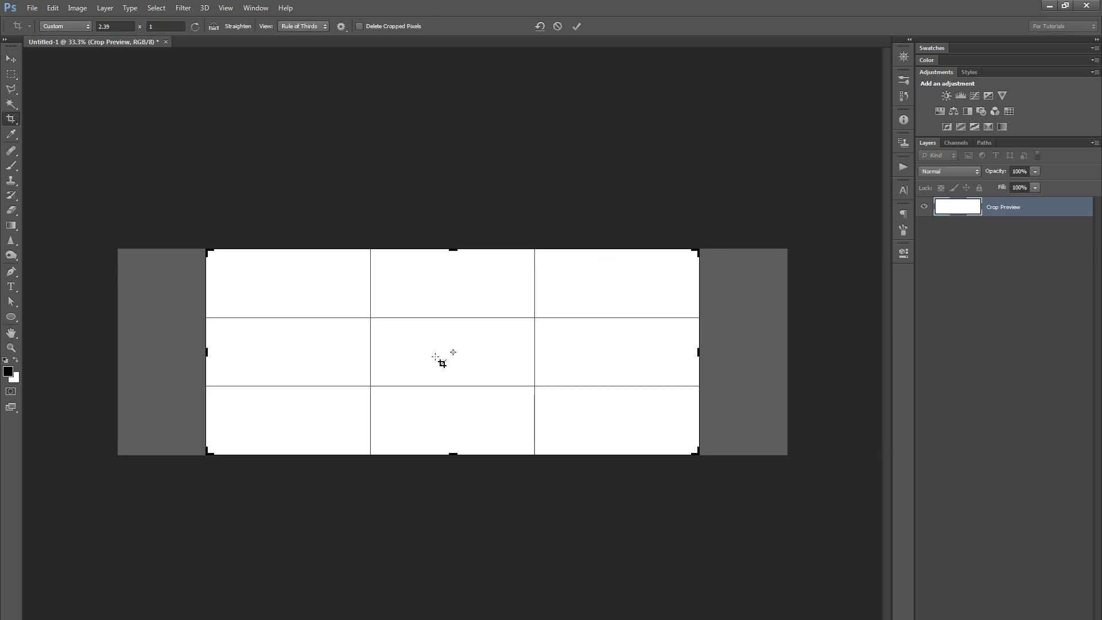
click(577, 28)
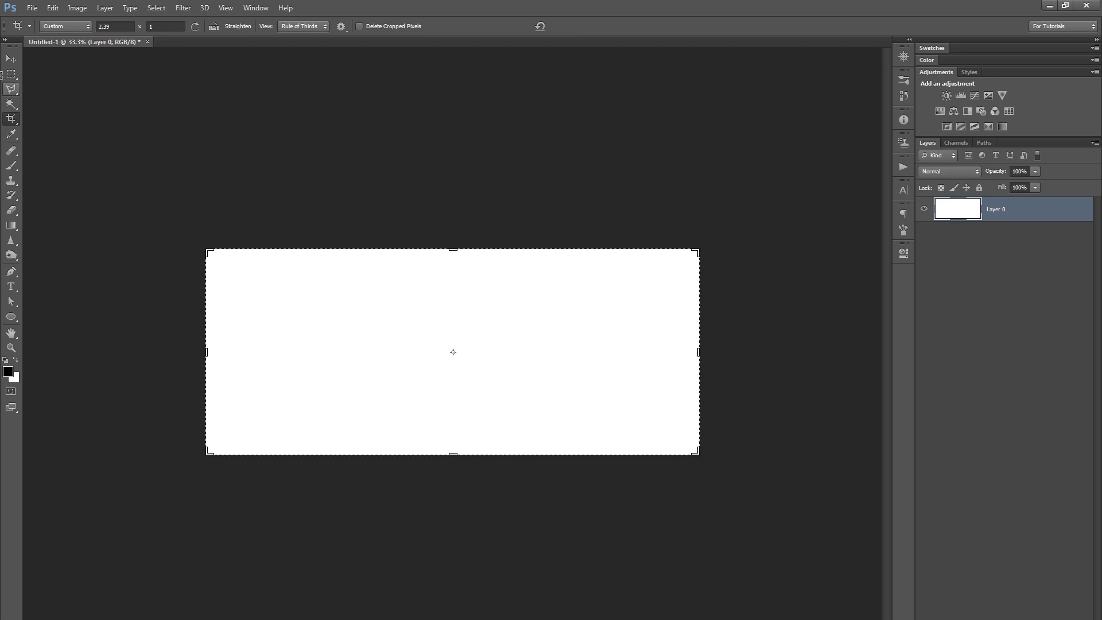
Resize the image width from 2582 to 2580 pixels, then close Untitled-1 without saving.
click(11, 59)
click(76, 8)
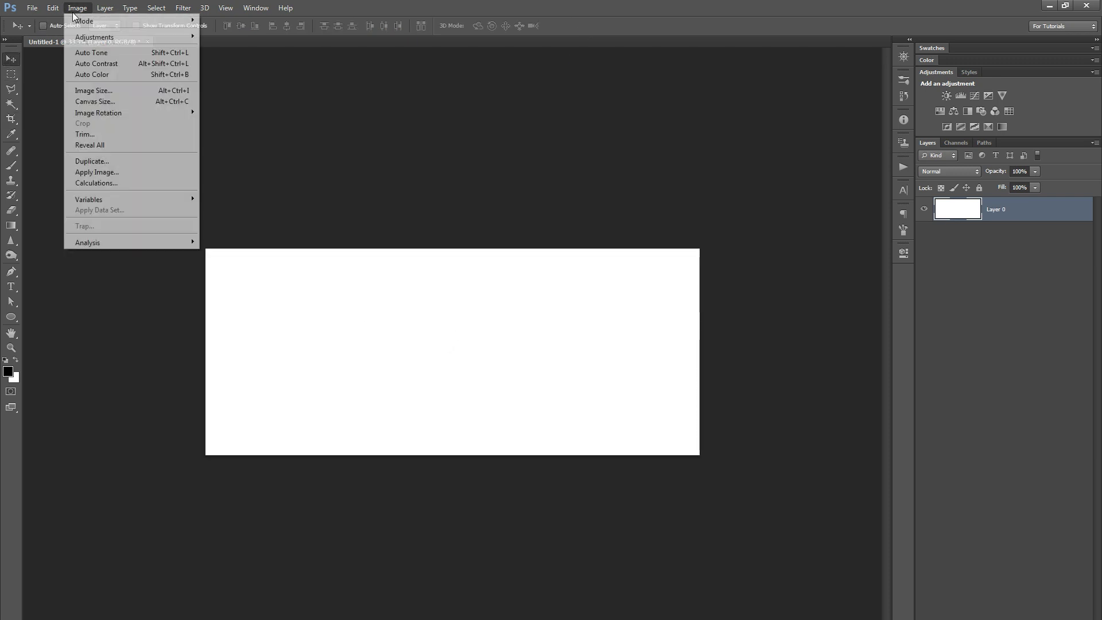
click(119, 91)
click(414, 266)
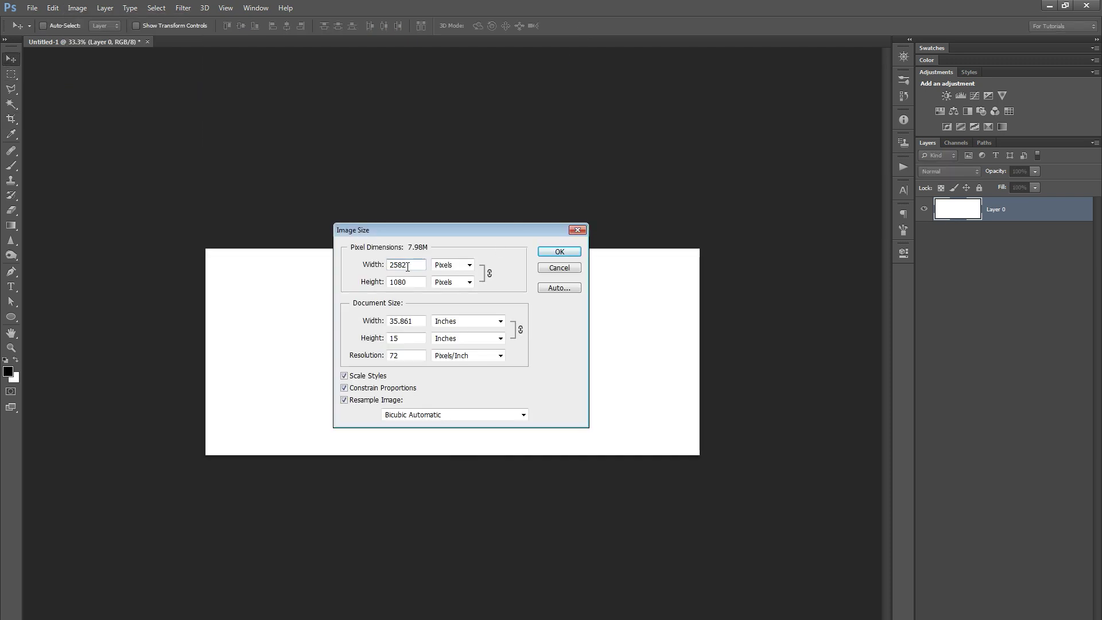
click(410, 283)
click(415, 264)
key(BackSpace)
text(0)
drag(418, 282, 387, 274)
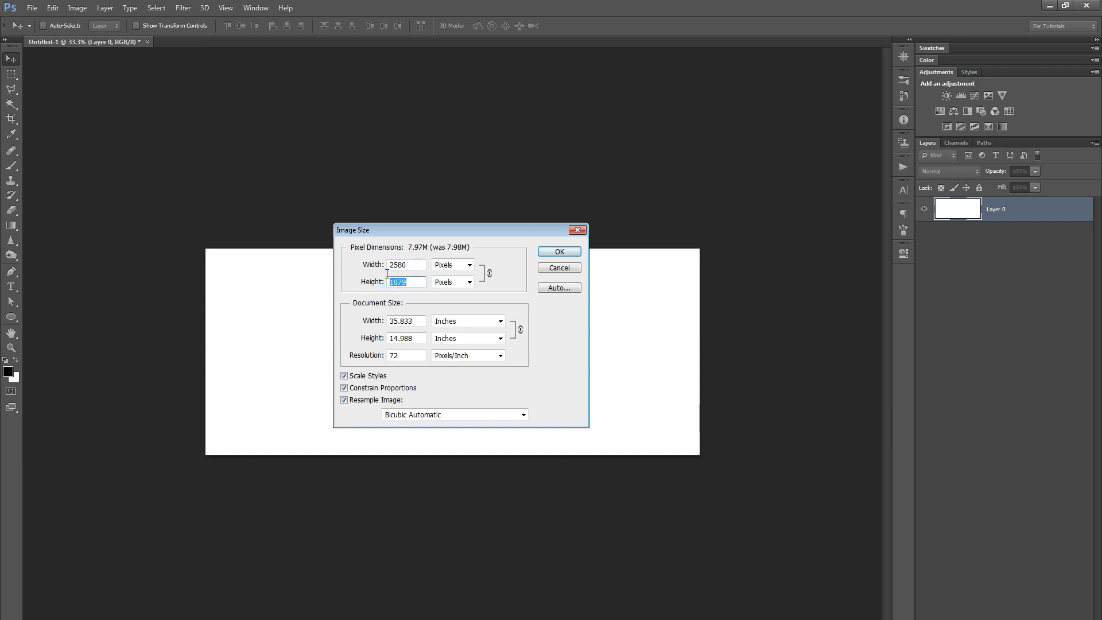
click(558, 251)
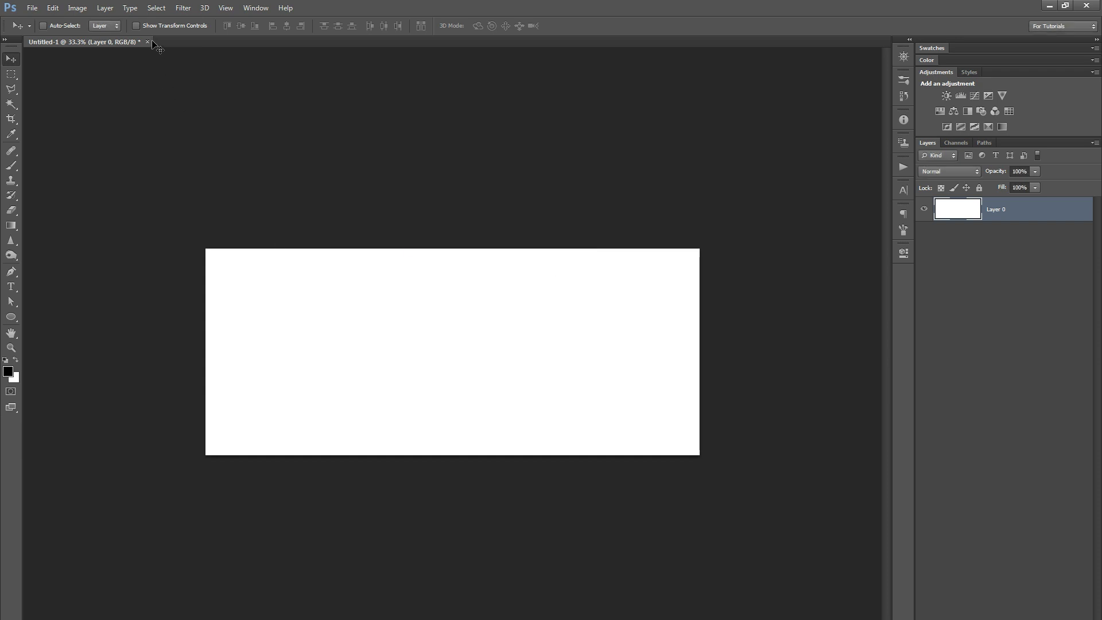
click(148, 42)
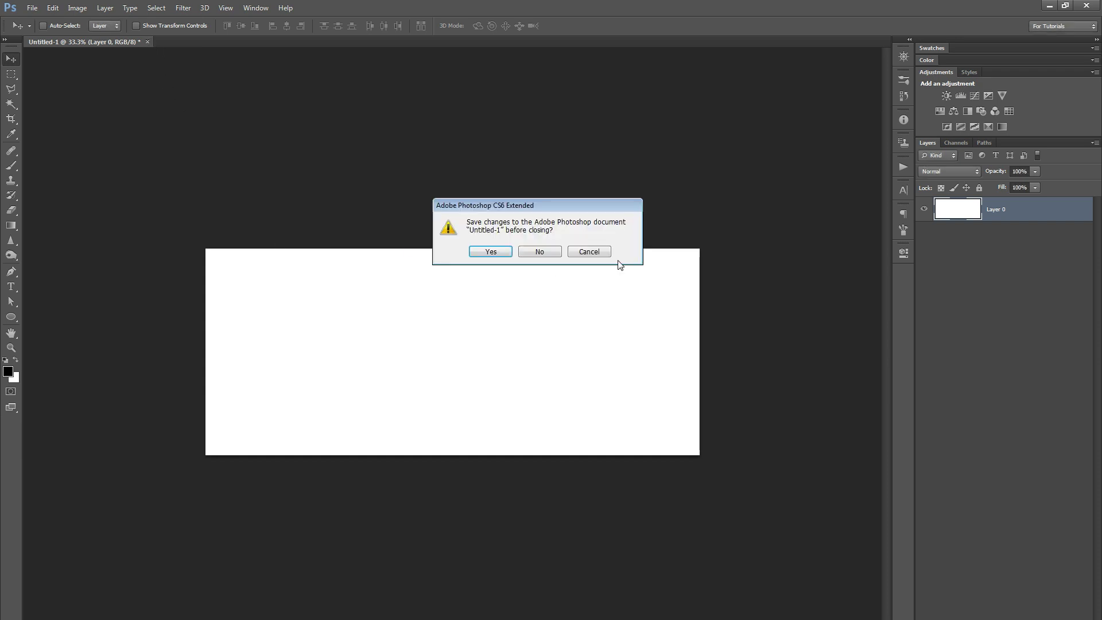
click(532, 253)
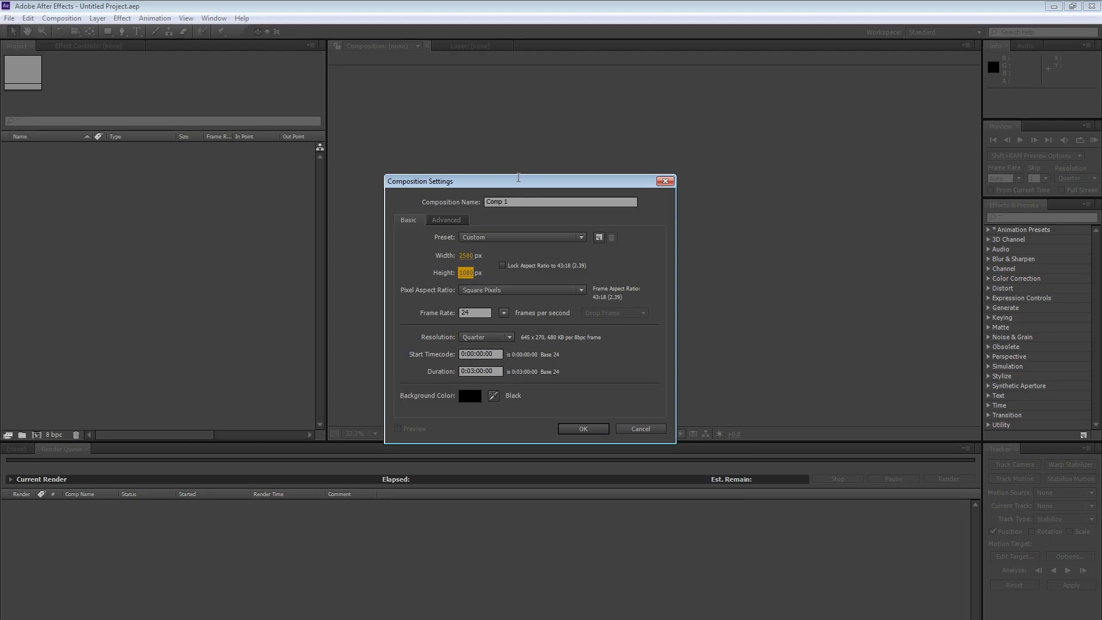
Create Comp 1 with a 24 fps frame rate and 0:03:00:00 duration.
click(469, 308)
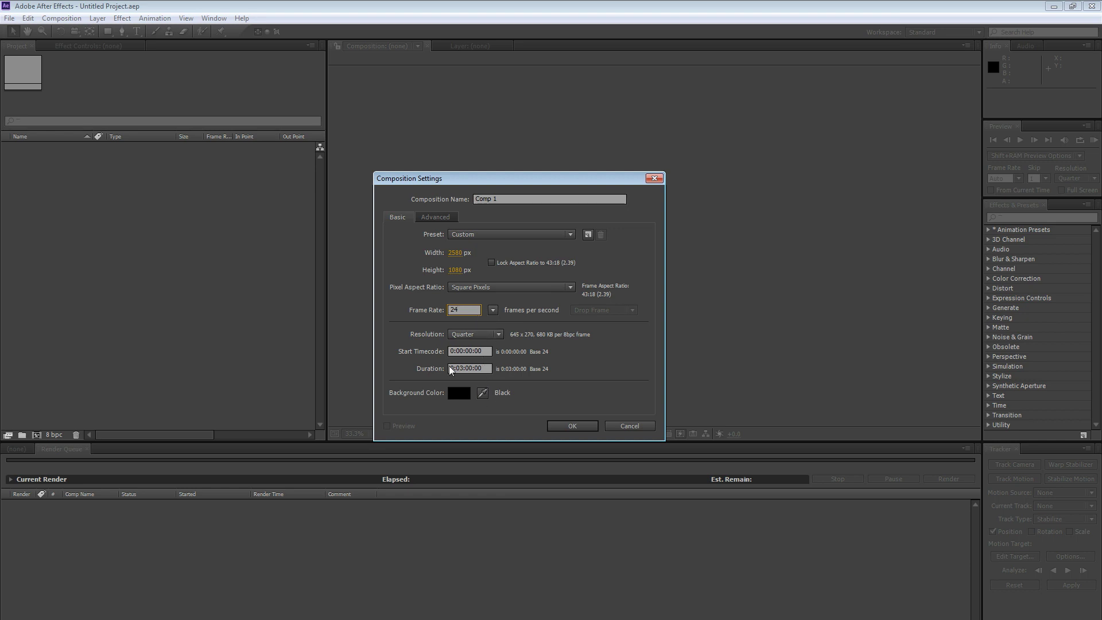
click(460, 368)
click(487, 368)
click(572, 425)
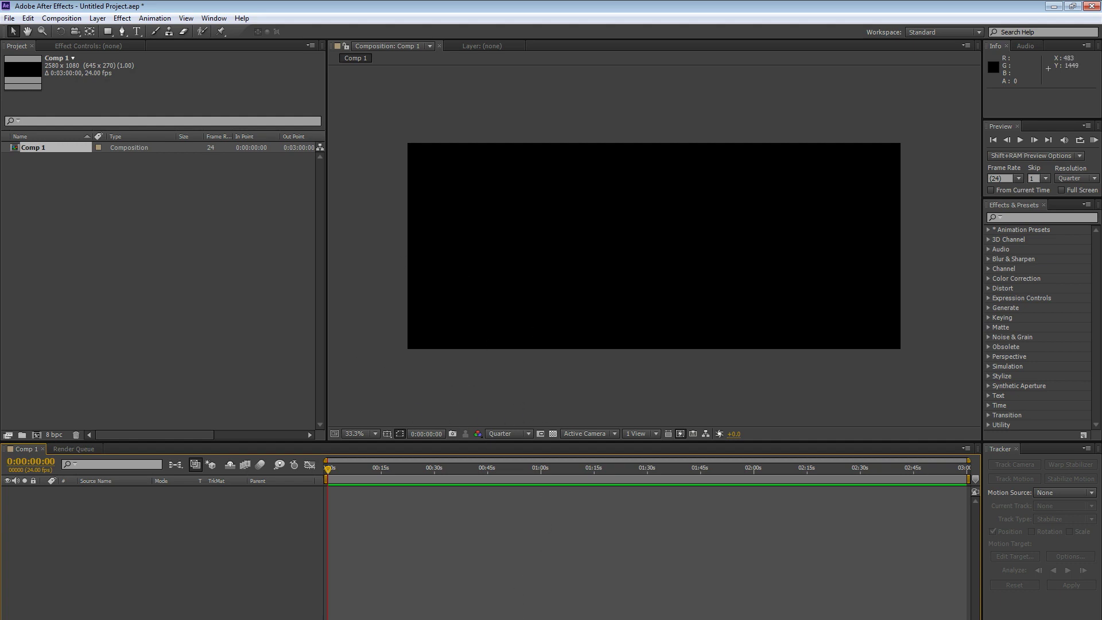
Deselect Comp 1 and bring up the Import File dialog via File > Import > File.
click(372, 373)
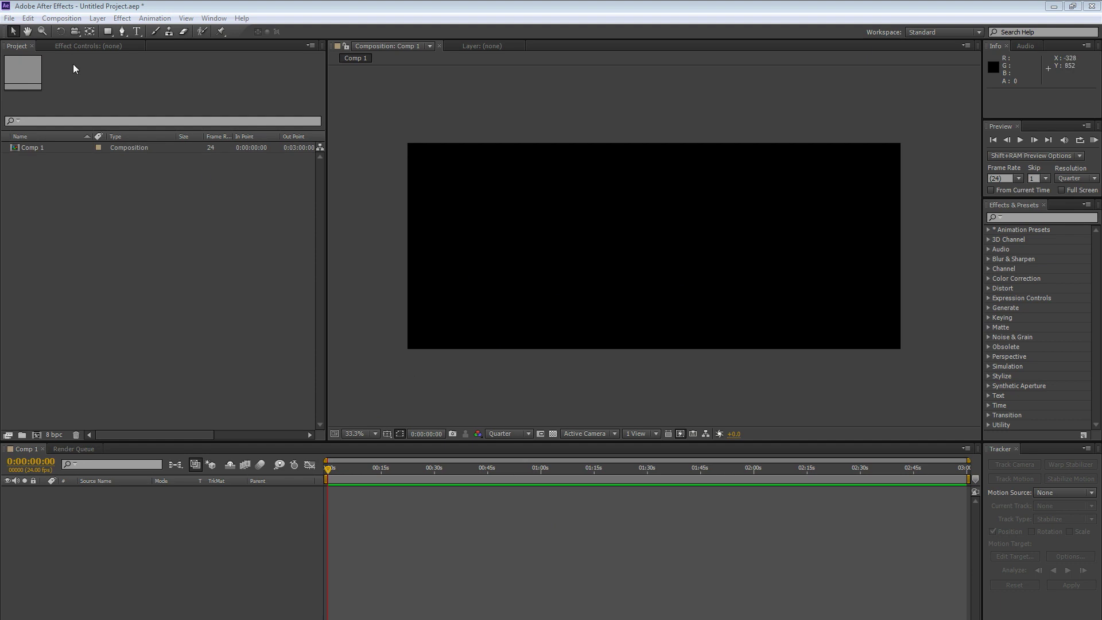
click(10, 18)
mouse_move(93, 168)
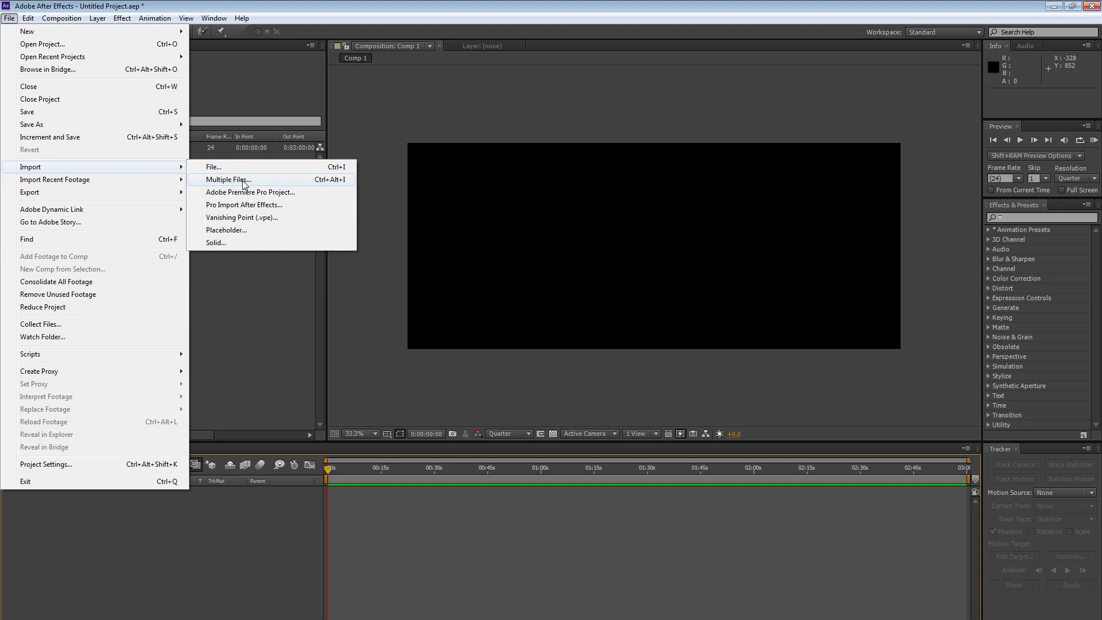
click(244, 170)
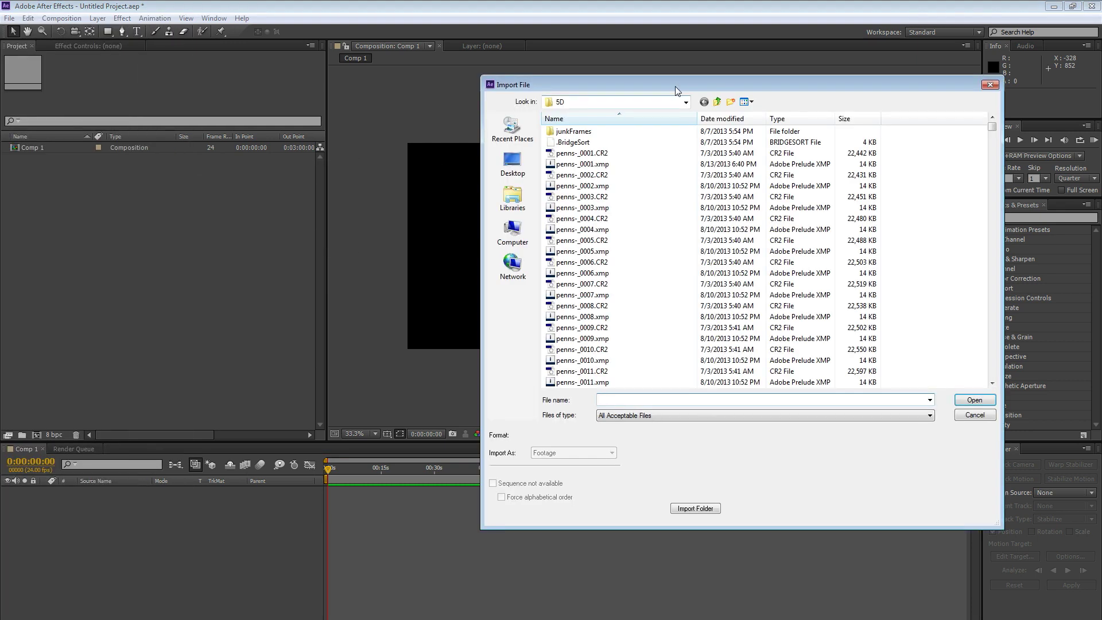
drag(679, 91, 487, 92)
Browse to __Tutorial-Stuff > wide-angle-art-museum-steps and select art-5d-_0348.CR2.
click(526, 110)
click(527, 110)
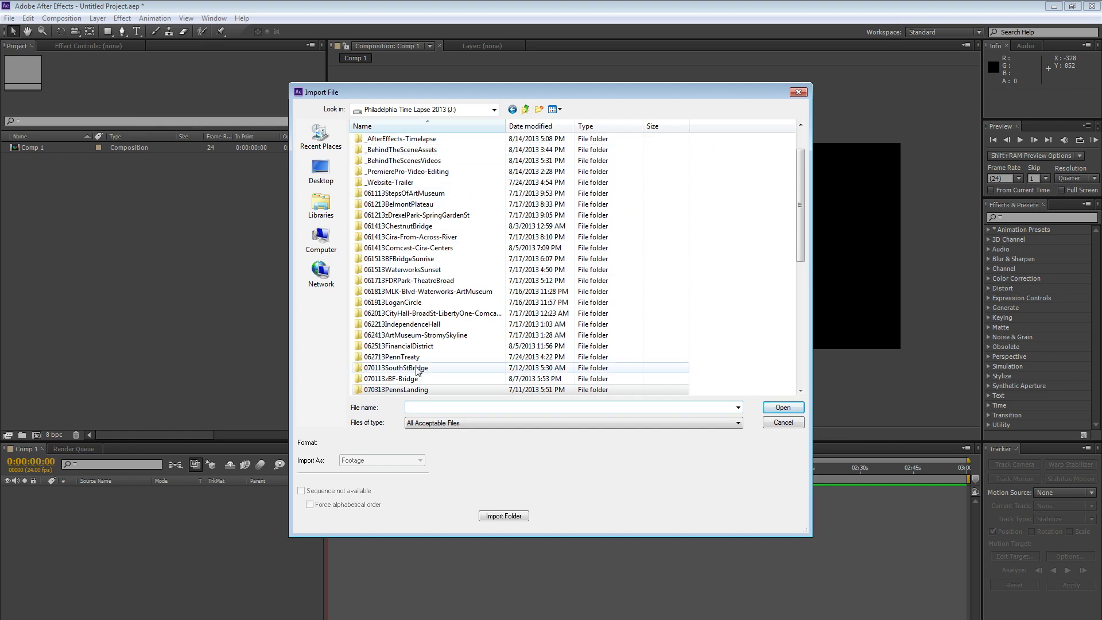
click(402, 270)
scroll(394, 180, up, 2)
double_click(391, 172)
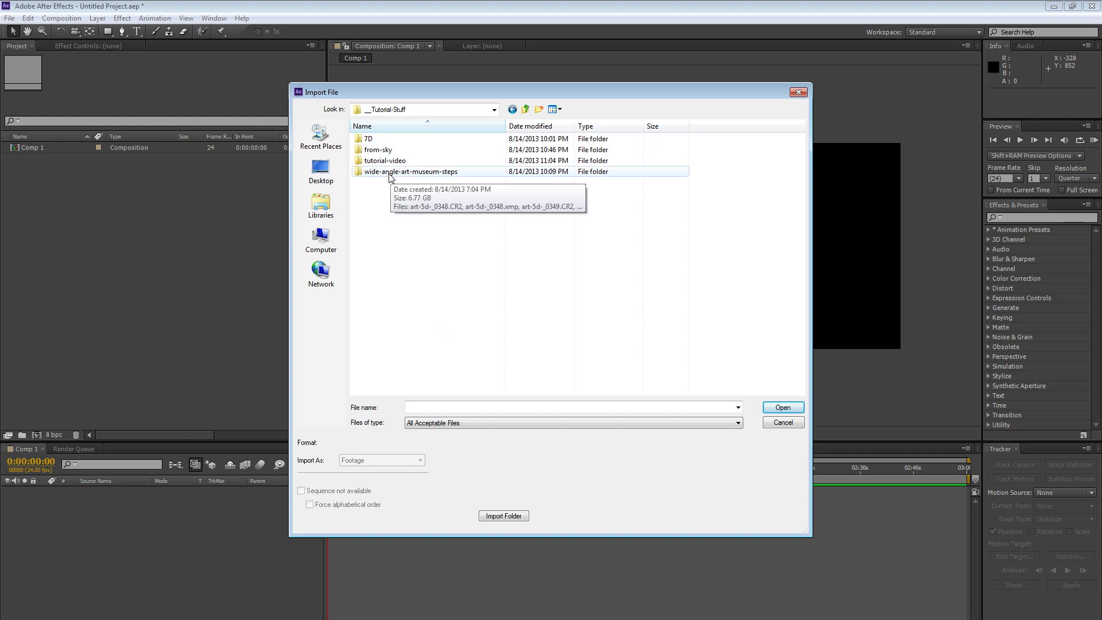
double_click(427, 174)
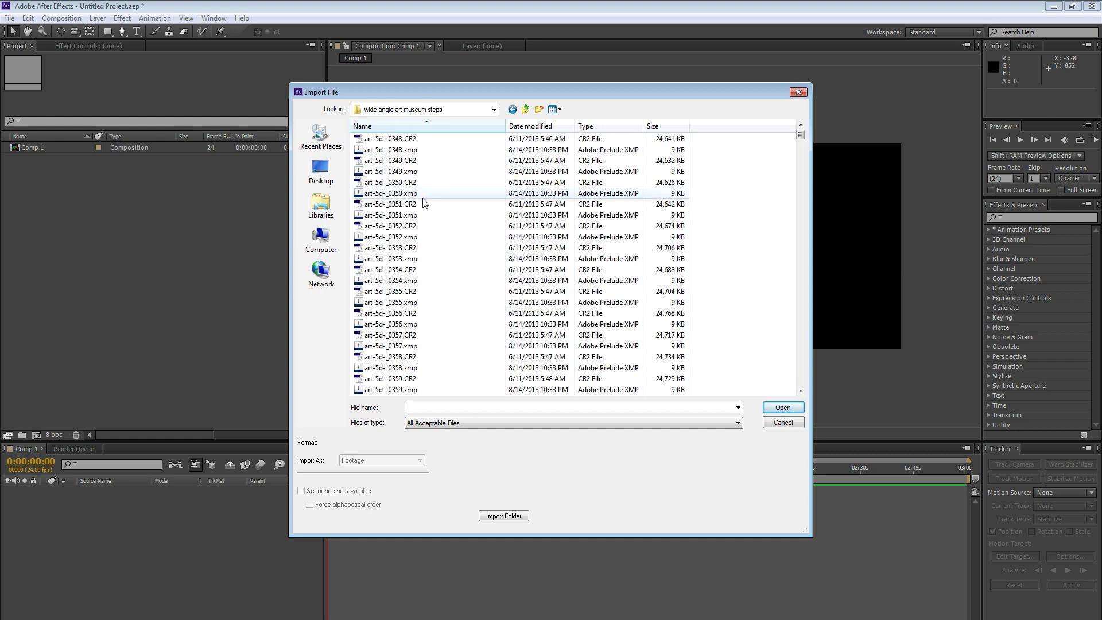
click(410, 139)
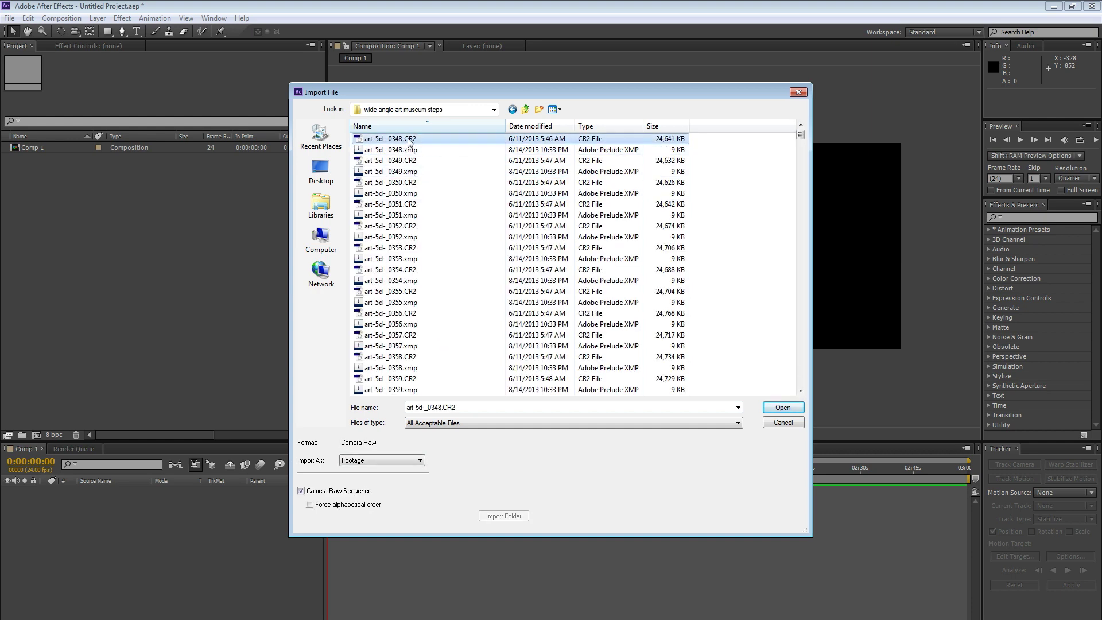
Sort files by type, enable Force alphabetical order, and import the Camera Raw sequence.
drag(428, 91, 437, 75)
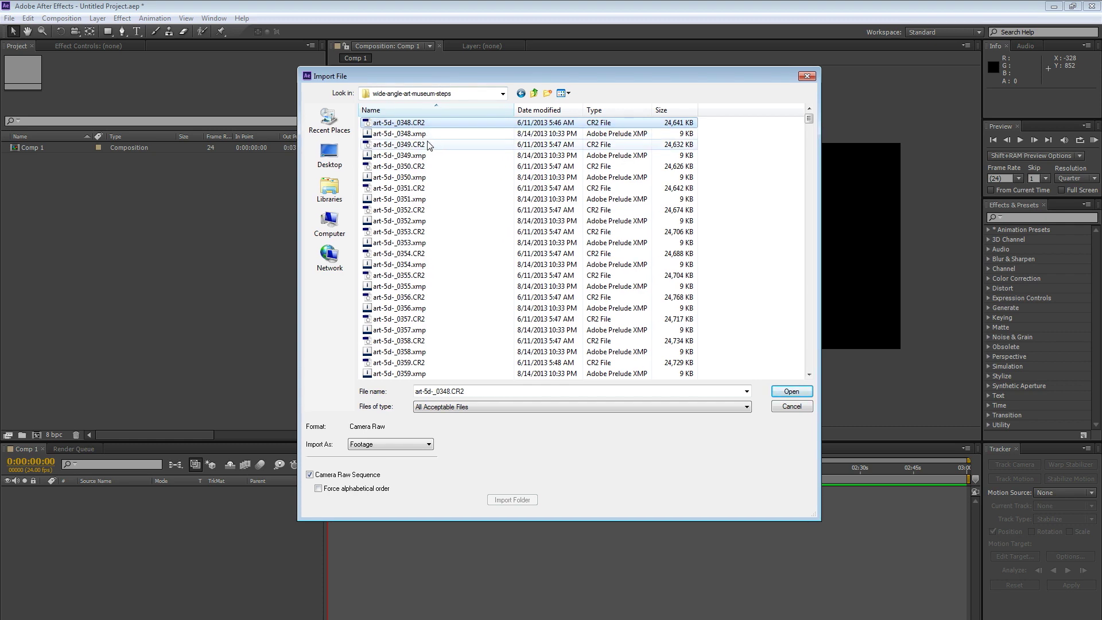
click(601, 114)
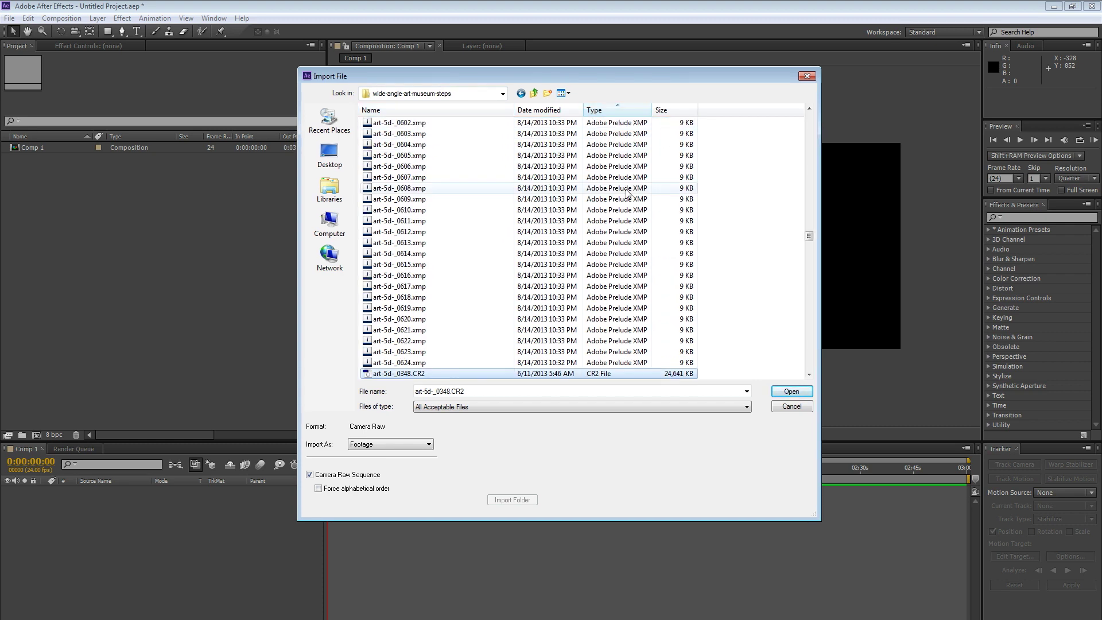
scroll(419, 253, down, 10)
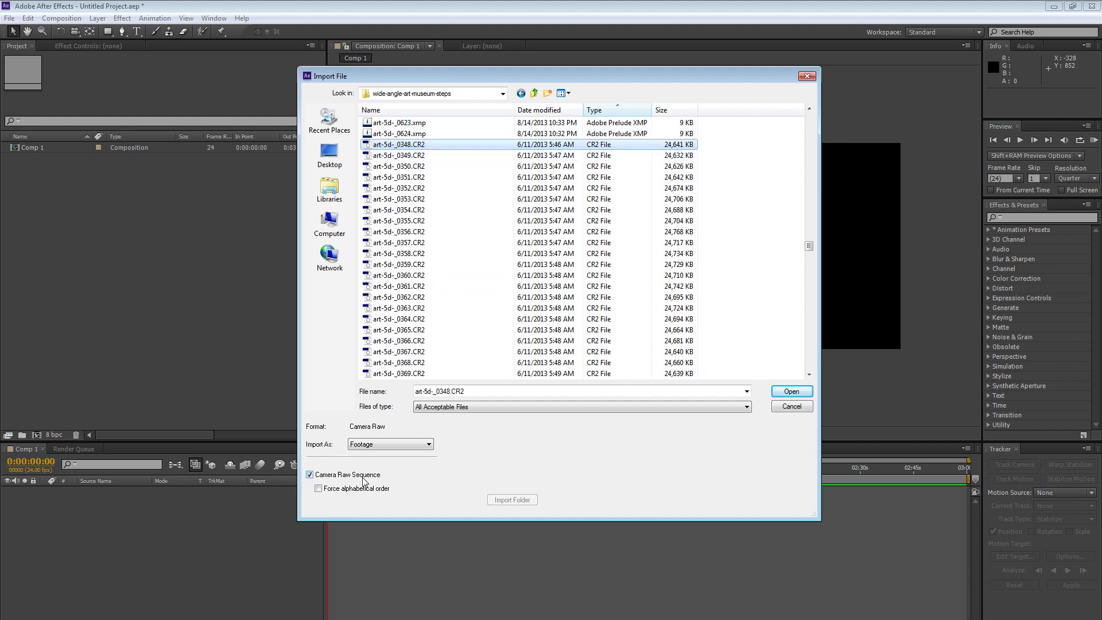
click(329, 491)
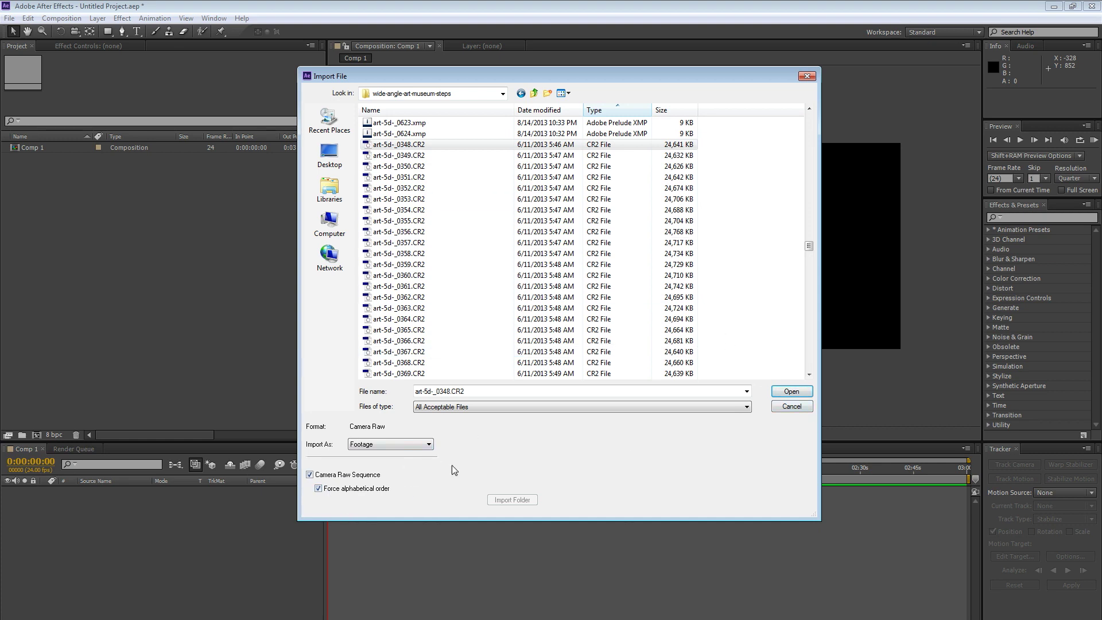
click(798, 393)
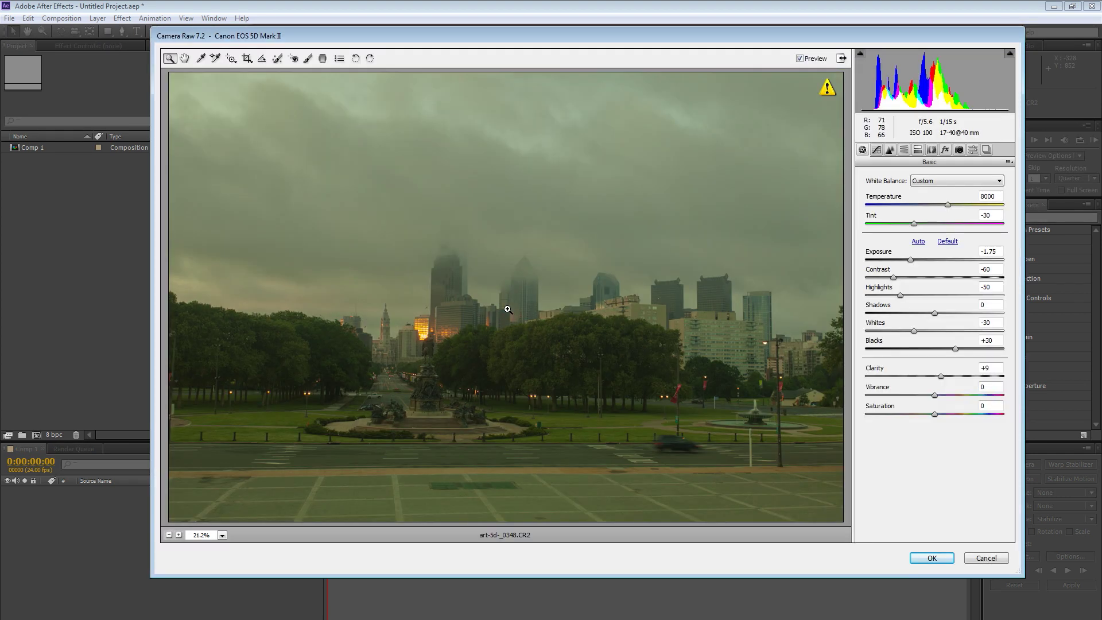
Shift the Camera Raw window slightly left to inspect its settings.
drag(586, 43, 545, 40)
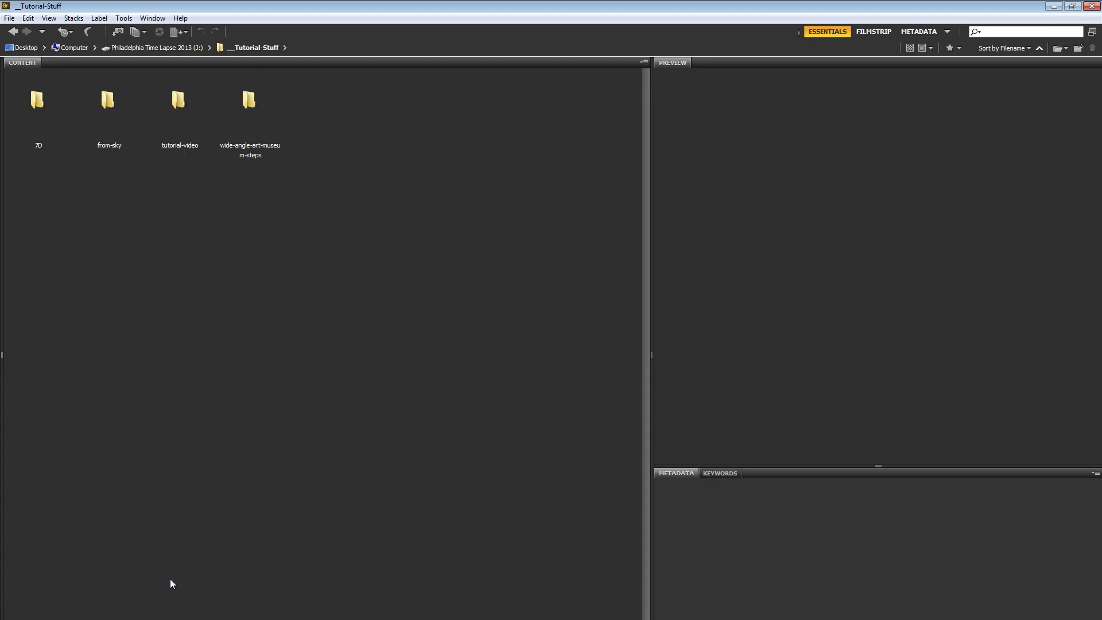
Preview art-5d-_0348.CR2 in Bridge's wide-angle-art-museum-steps folder, then return to After Effects.
double_click(248, 106)
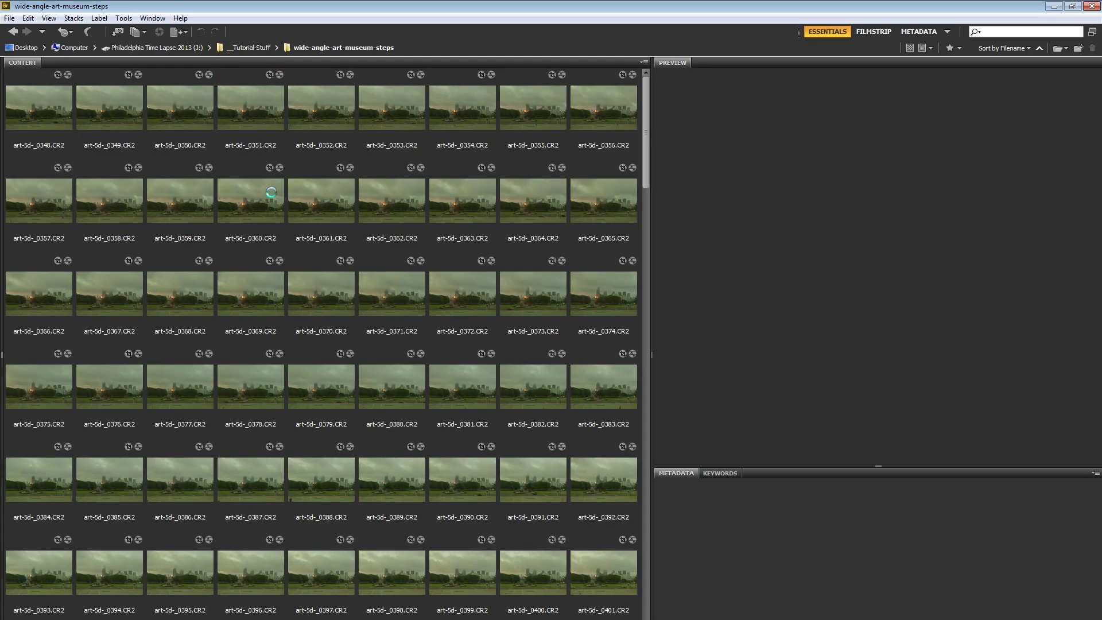
click(43, 110)
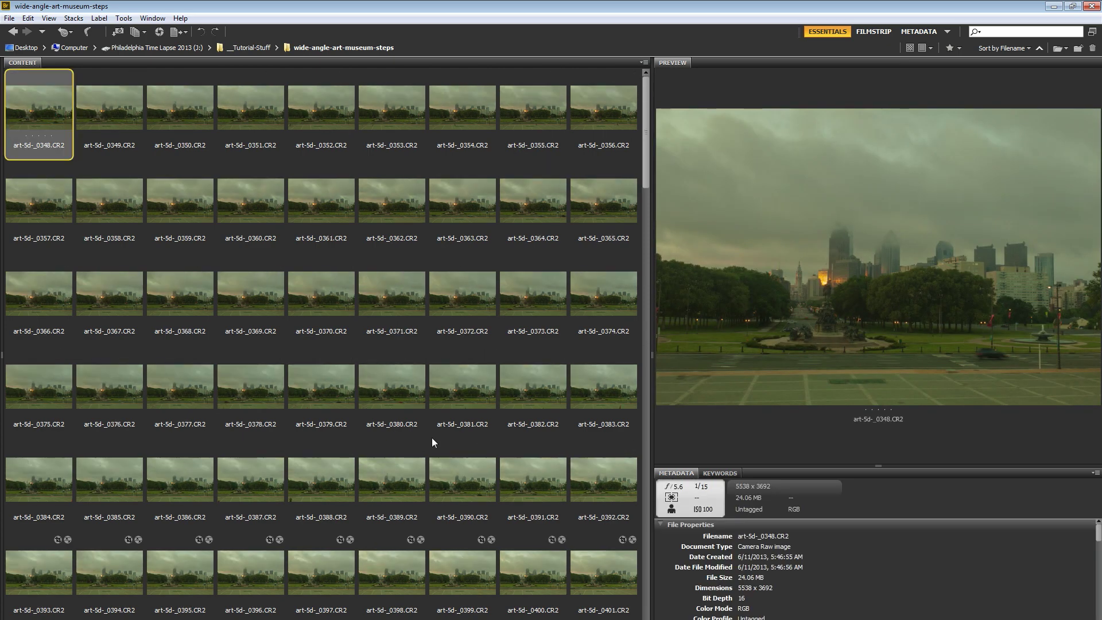
key(alt+Tab)
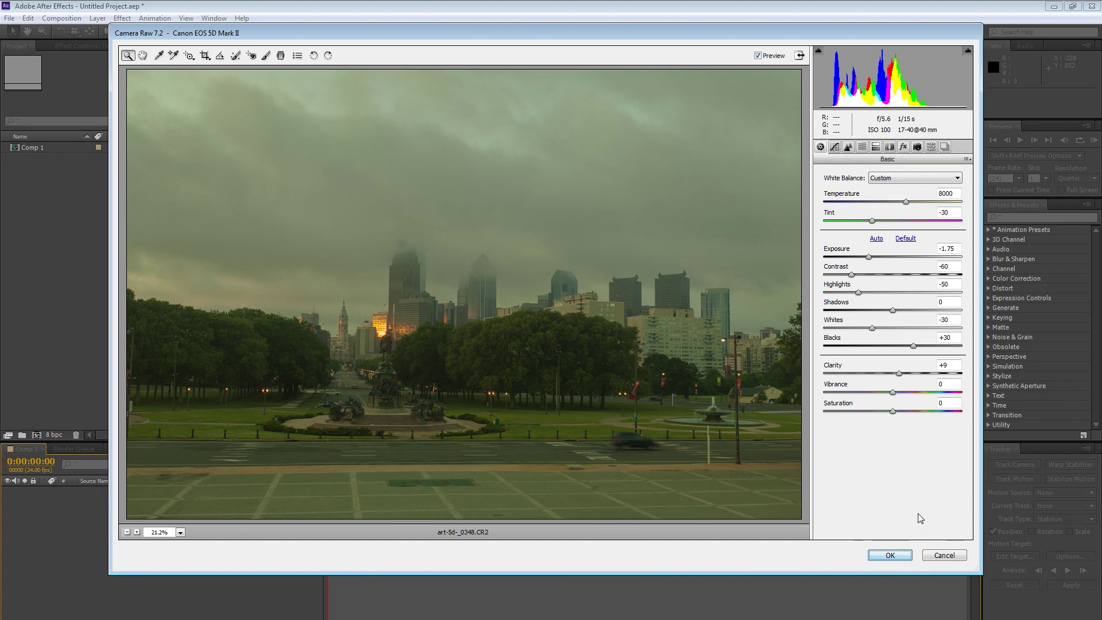
Accept the Camera Raw settings to import the wide-angle-art-museum-steps sequence.
click(894, 556)
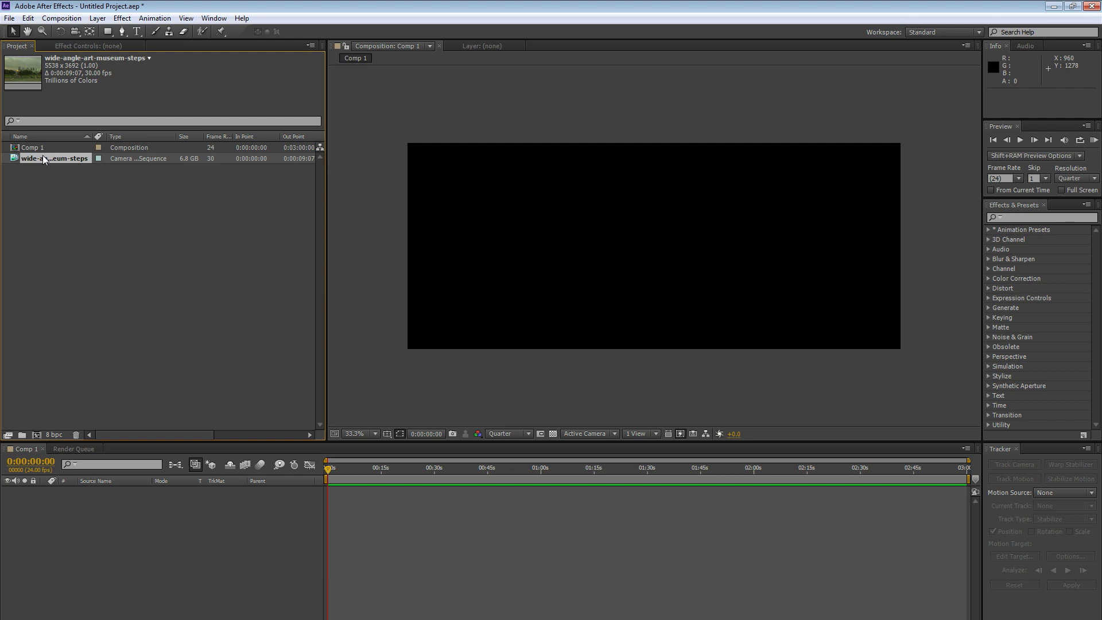
Place the wide-angle-art-museum-steps footage into Comp 1 as a layer.
drag(42, 155, 180, 504)
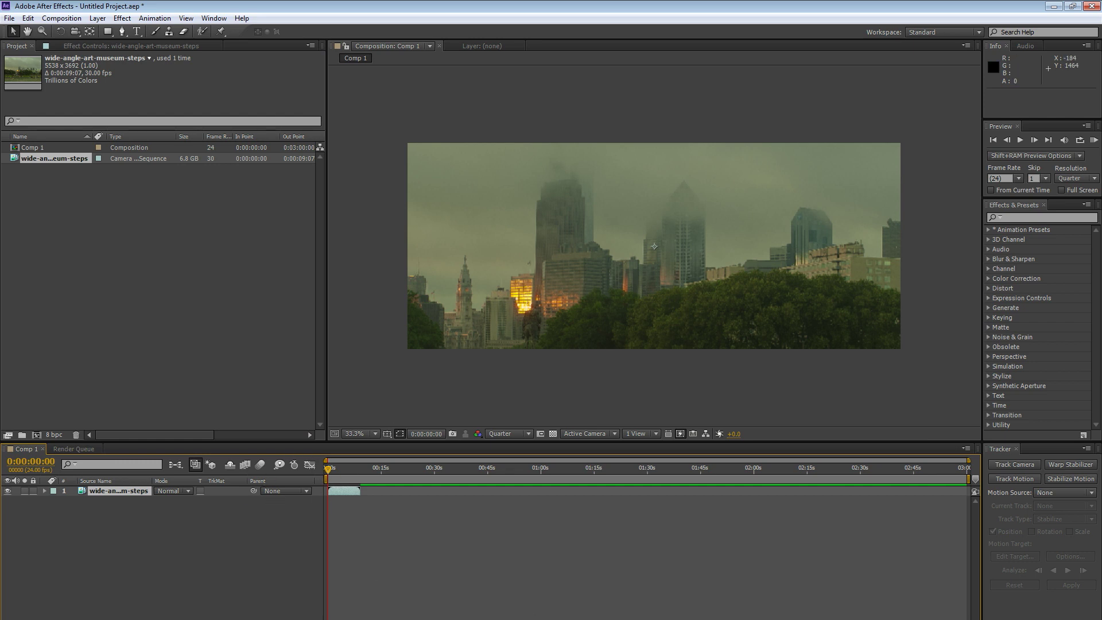
Zoom the Comp 1 timeline into the first few seconds of the skyline layer.
drag(969, 459, 422, 460)
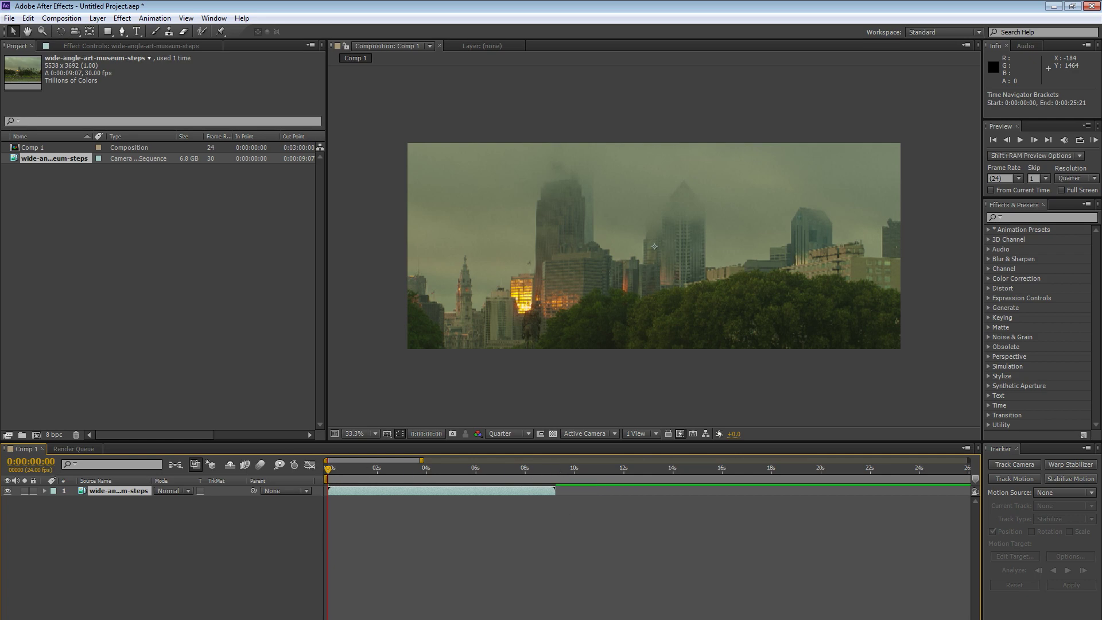
key(alt+Tab)
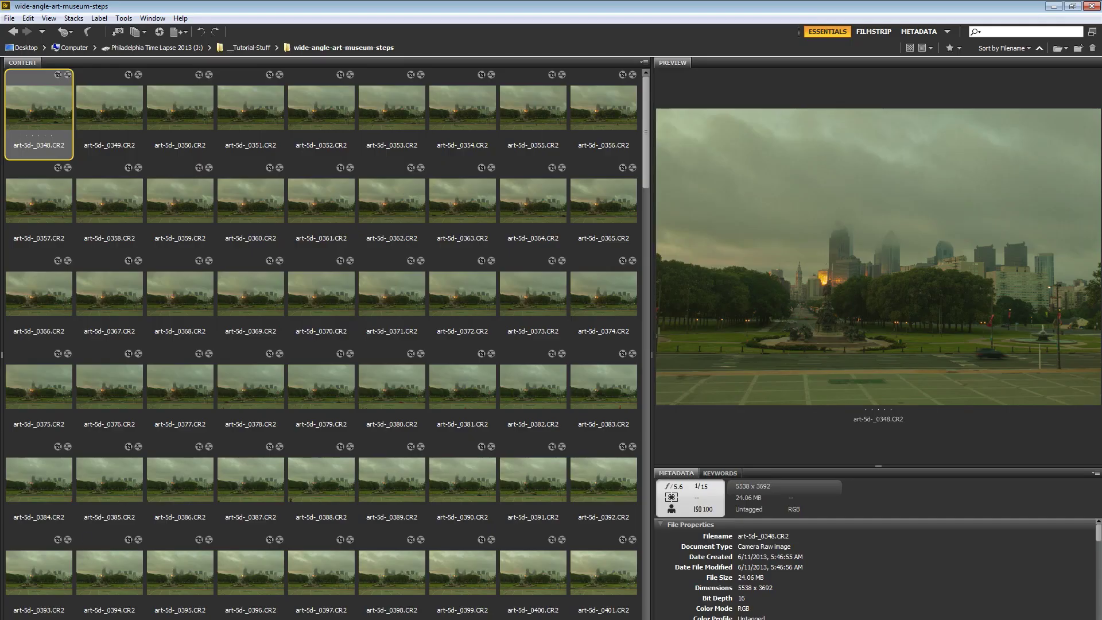
key(alt+Tab)
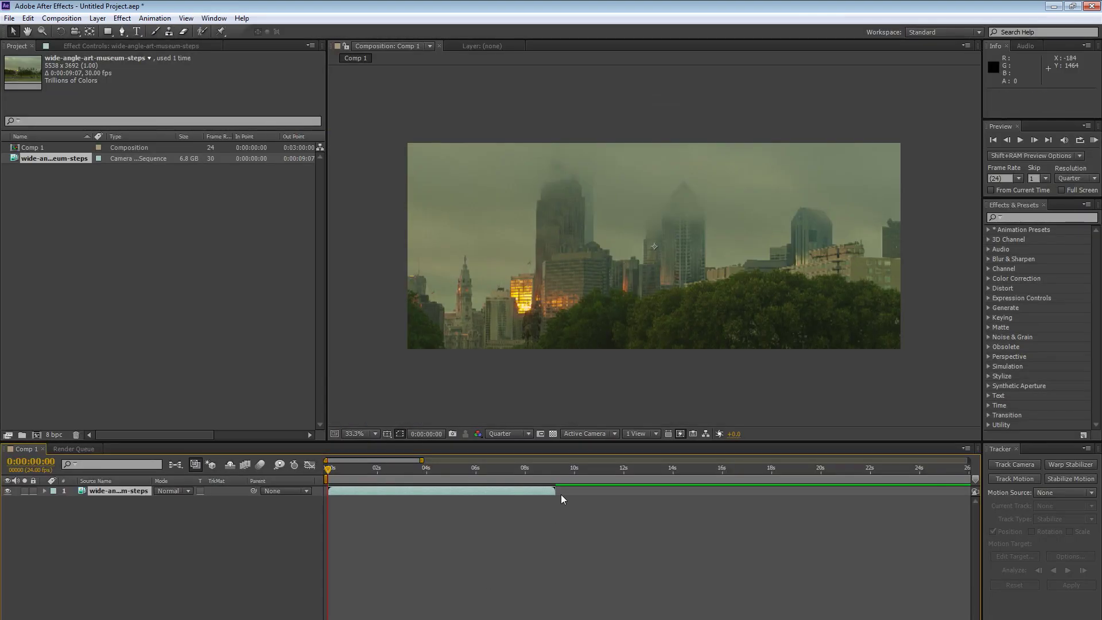